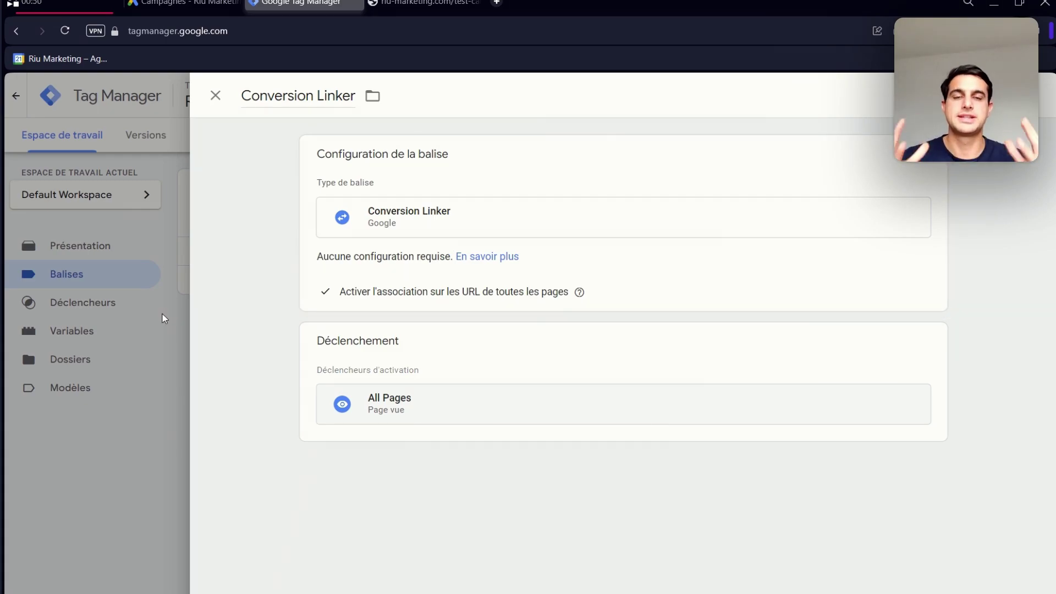
- Switch over to the Google Ads account
click(176, 4)
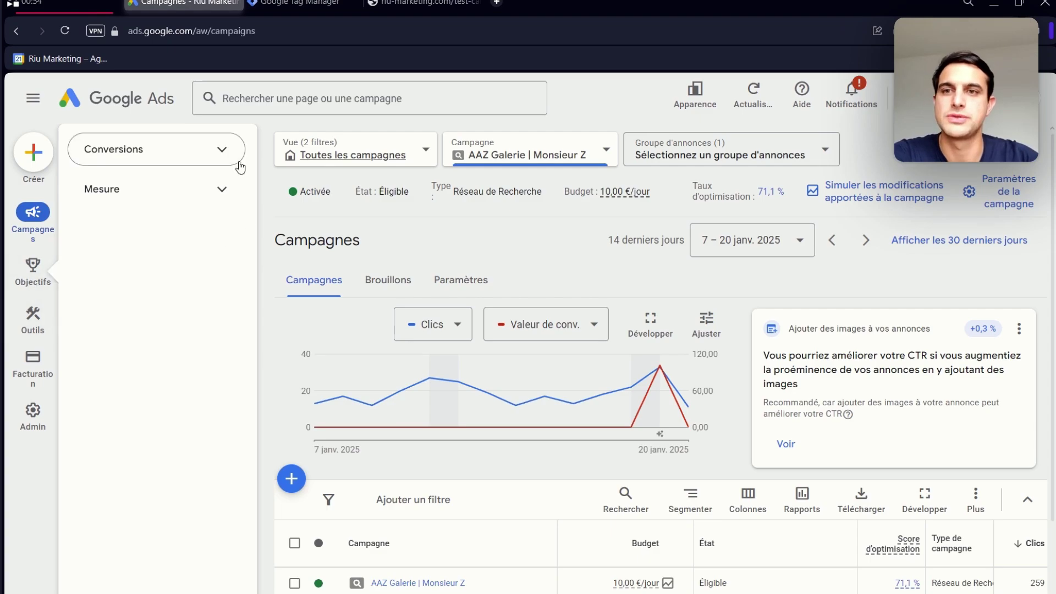
- Open the Conversions summary under Goals and start a new conversion action
click(226, 151)
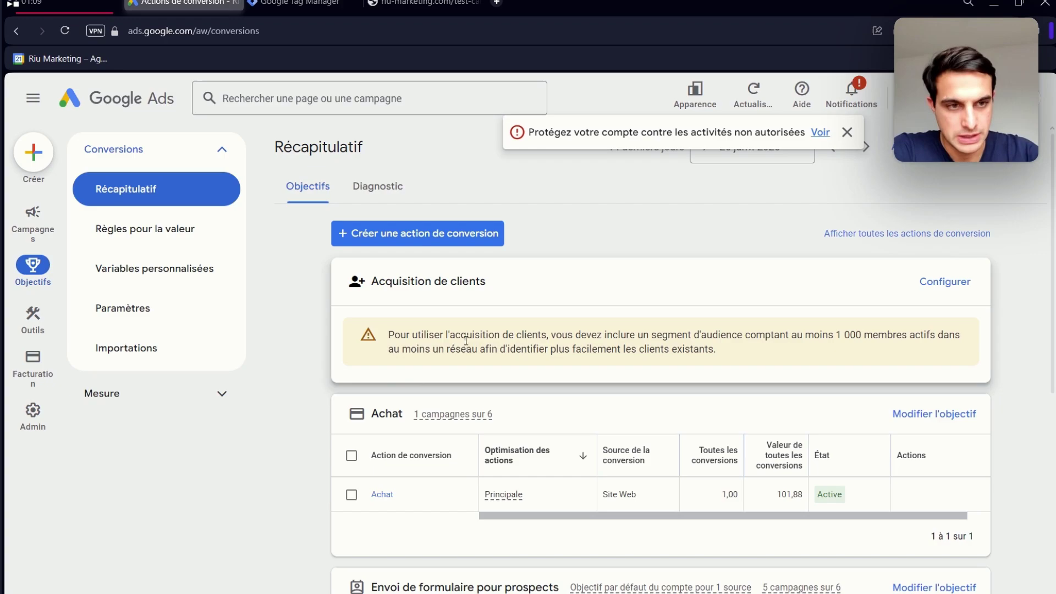
scroll(413, 327, down, 1)
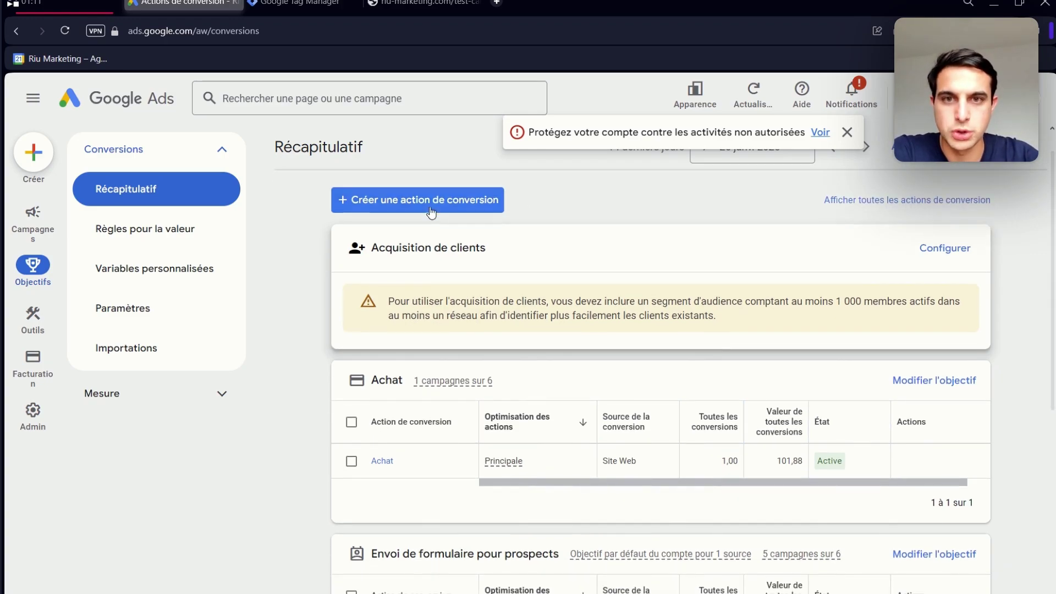
click(427, 208)
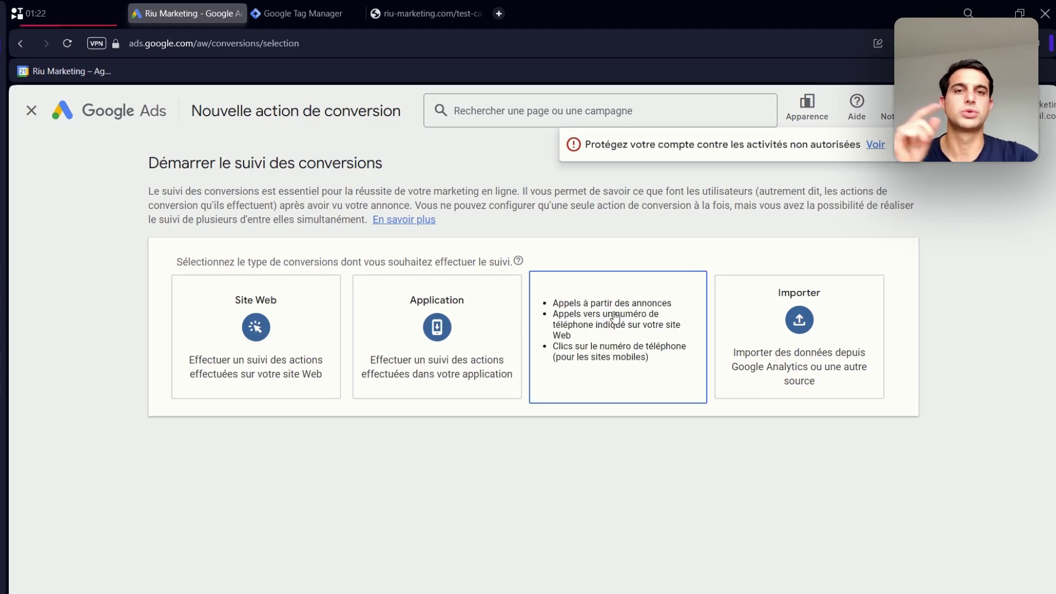
- Choose phone calls to the number shown on the website as the conversion type
click(618, 331)
scroll(335, 520, down, 1)
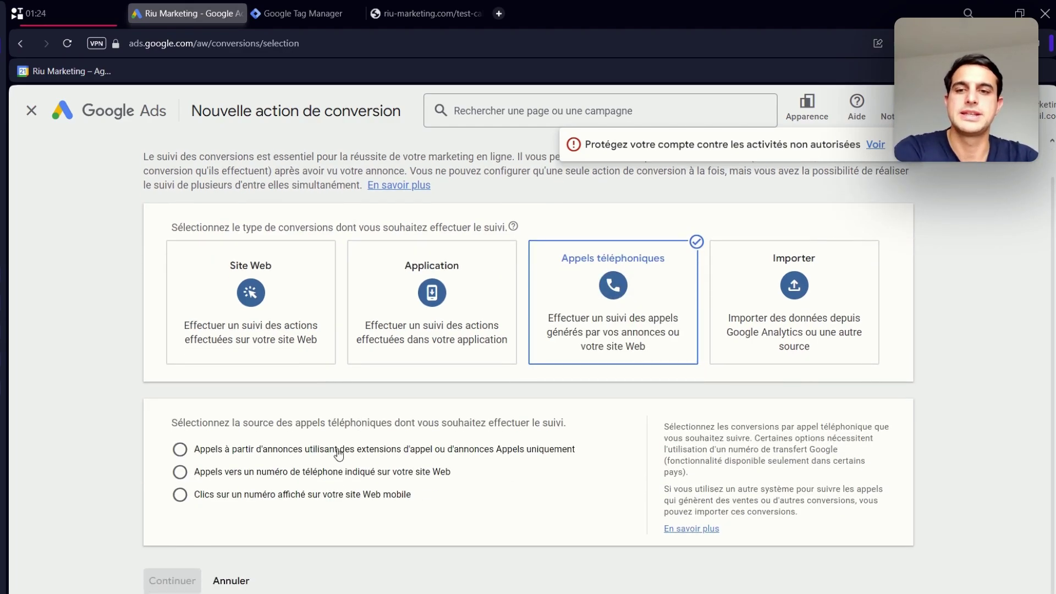
click(320, 454)
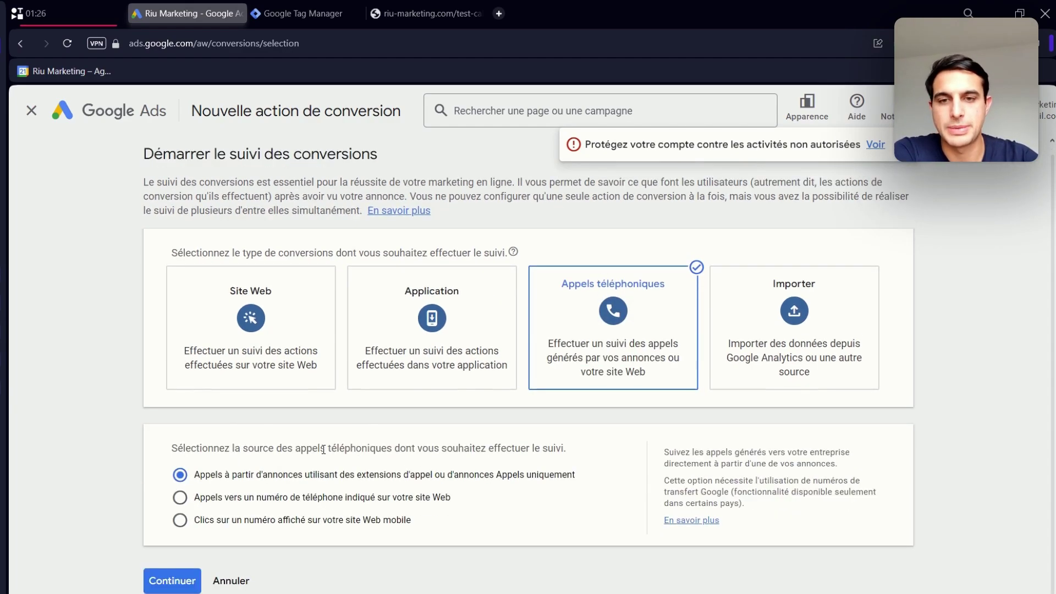
click(257, 521)
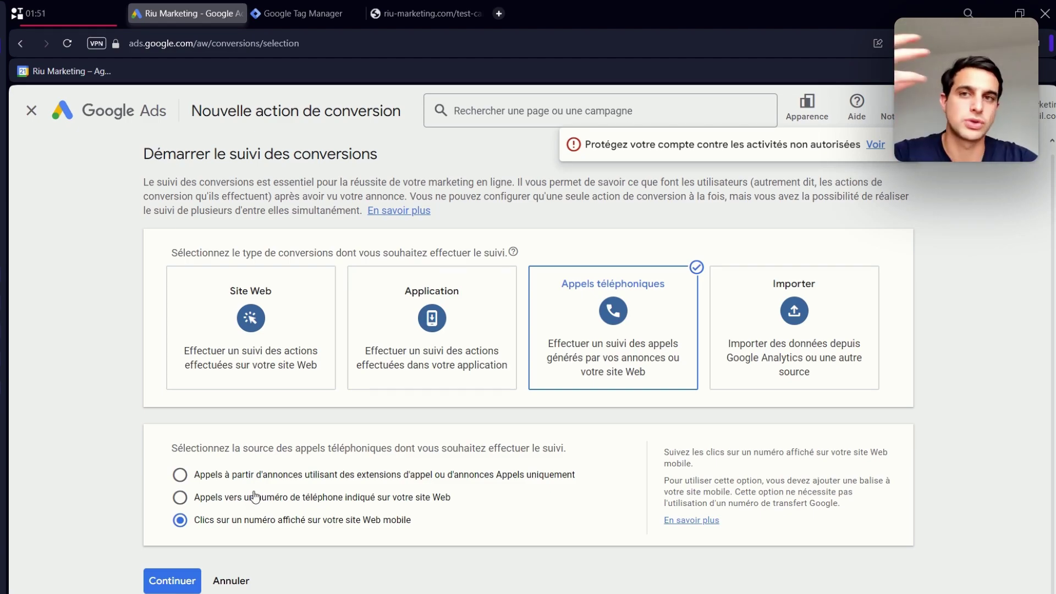
click(252, 500)
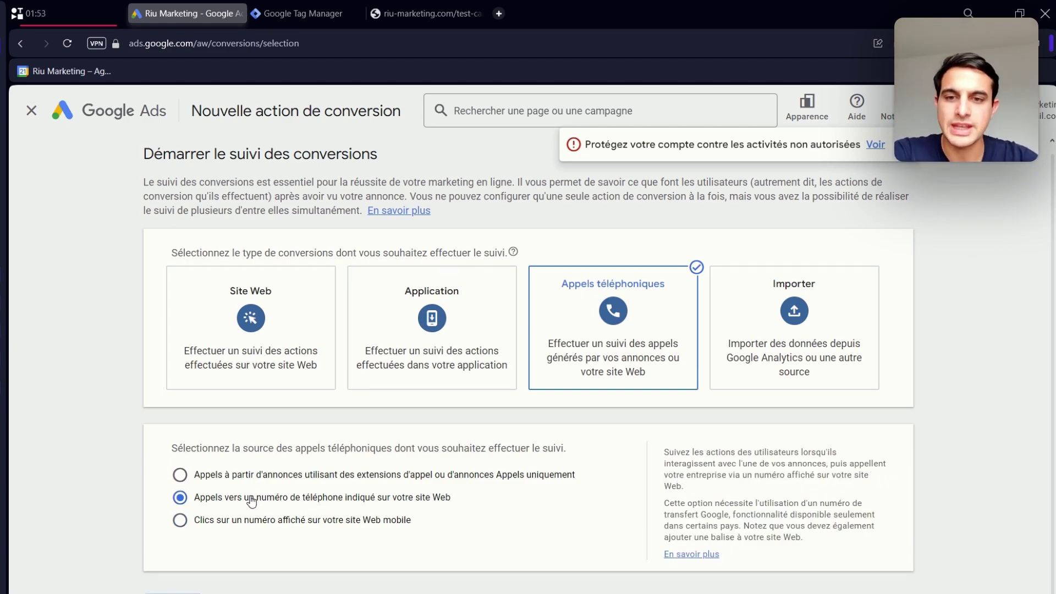
scroll(252, 500, down, 1)
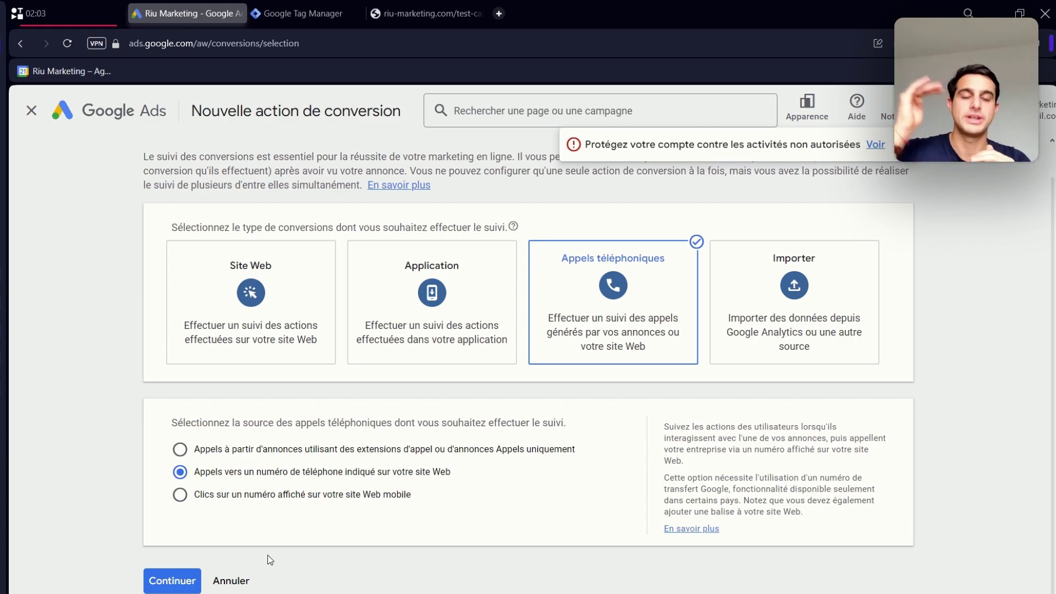
click(182, 580)
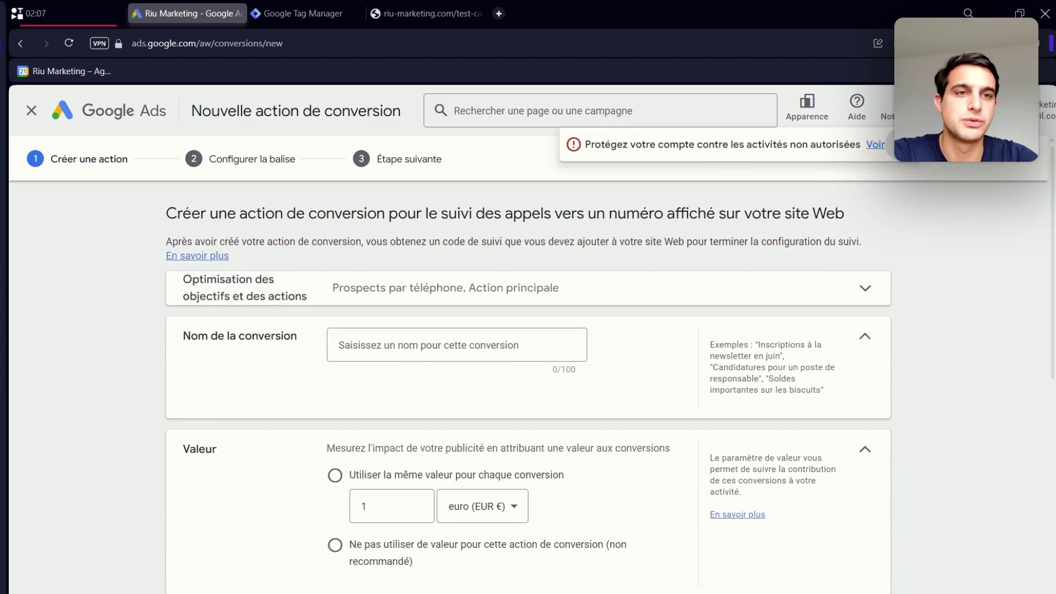
- Name the conversion 'Website call tracking' and choose 'Ne pas utiliser de valeur'
click(478, 354)
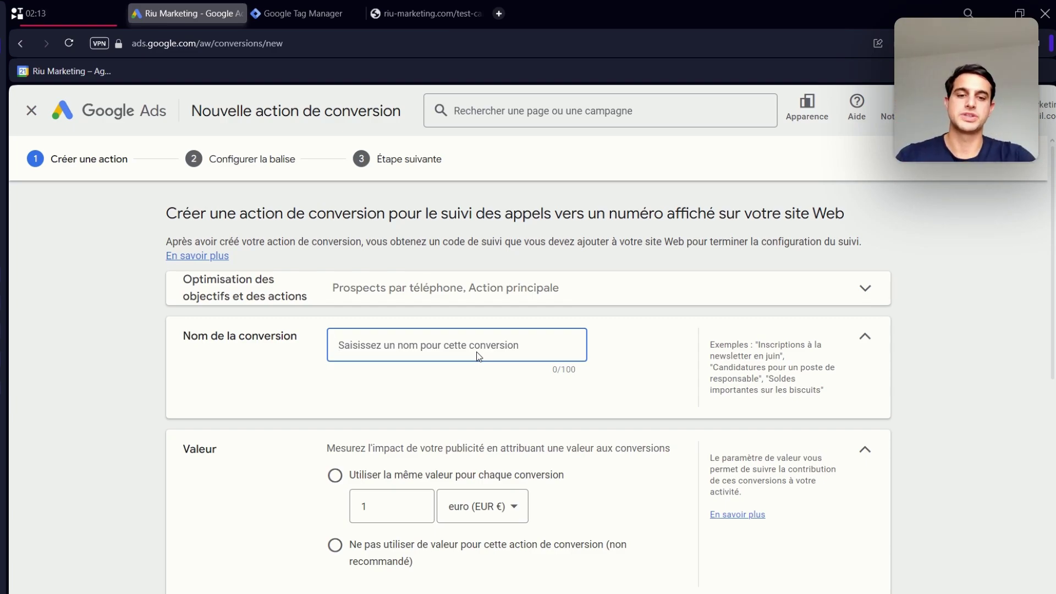
text(We)
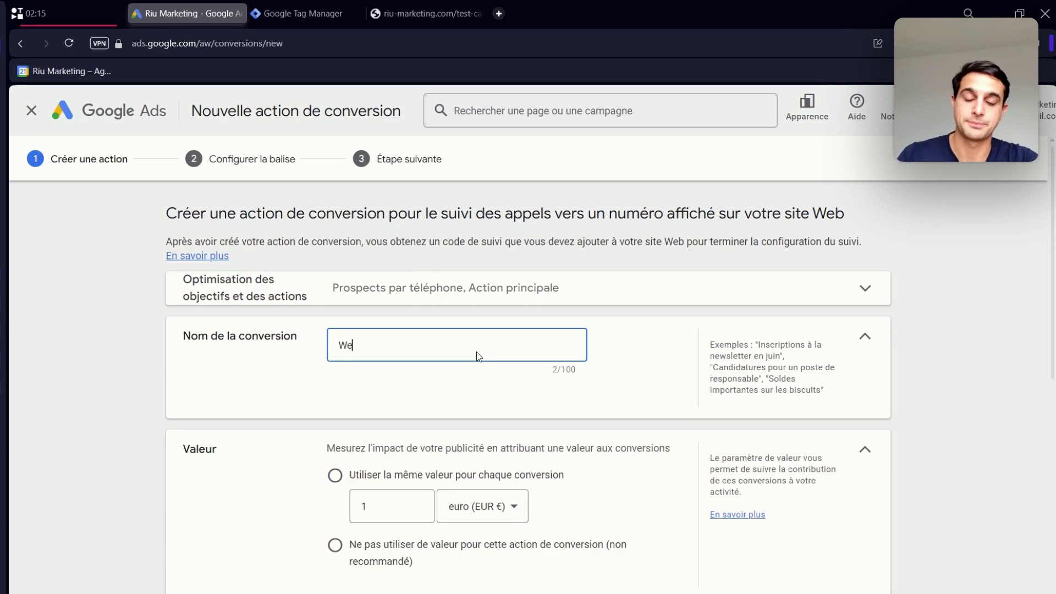
text(bsite call tracking)
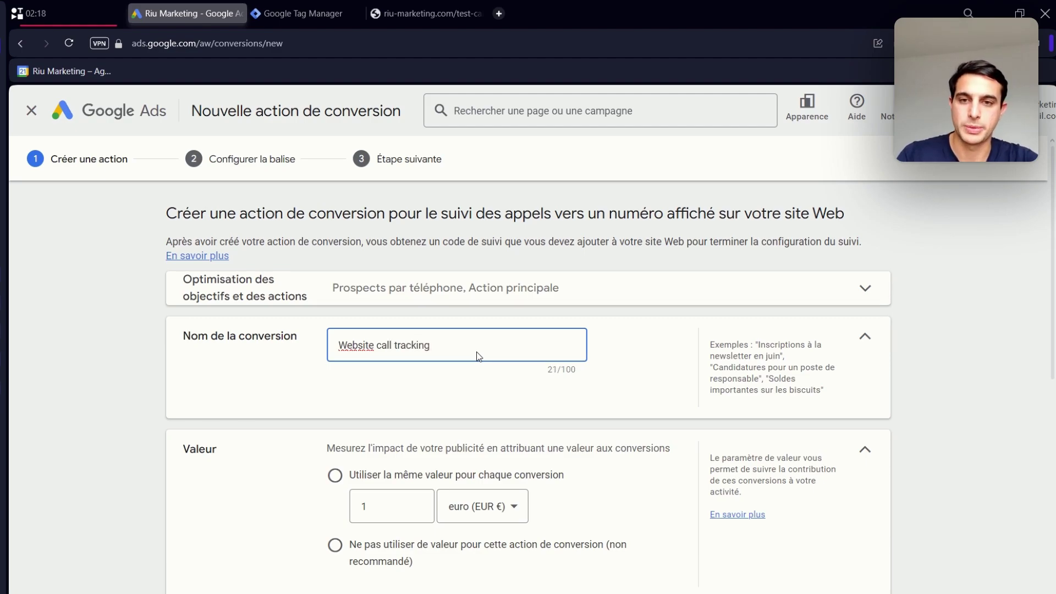
scroll(476, 357, down, 2)
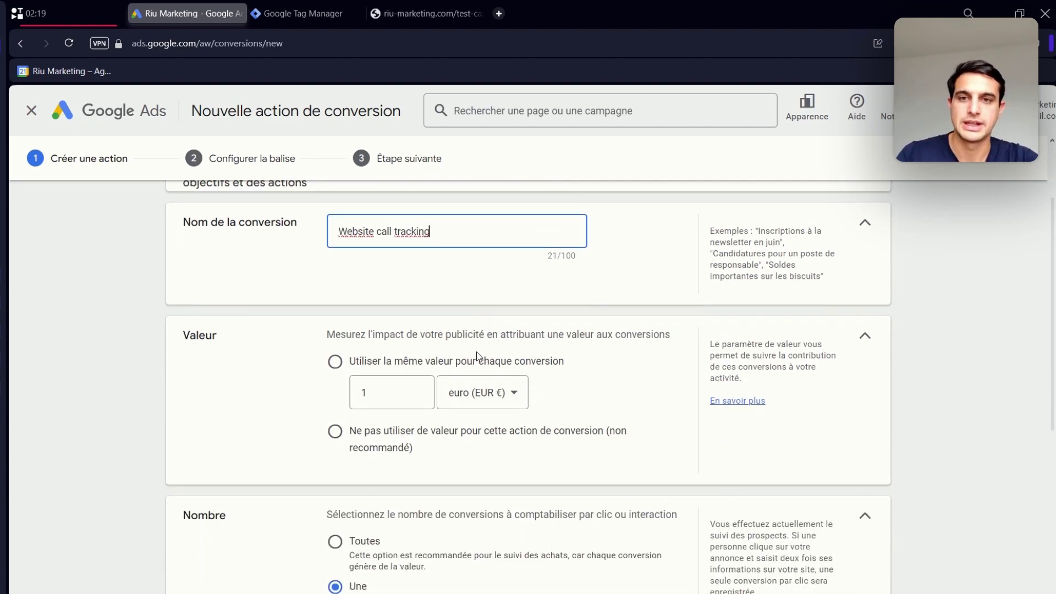
click(429, 545)
scroll(389, 472, down, 6)
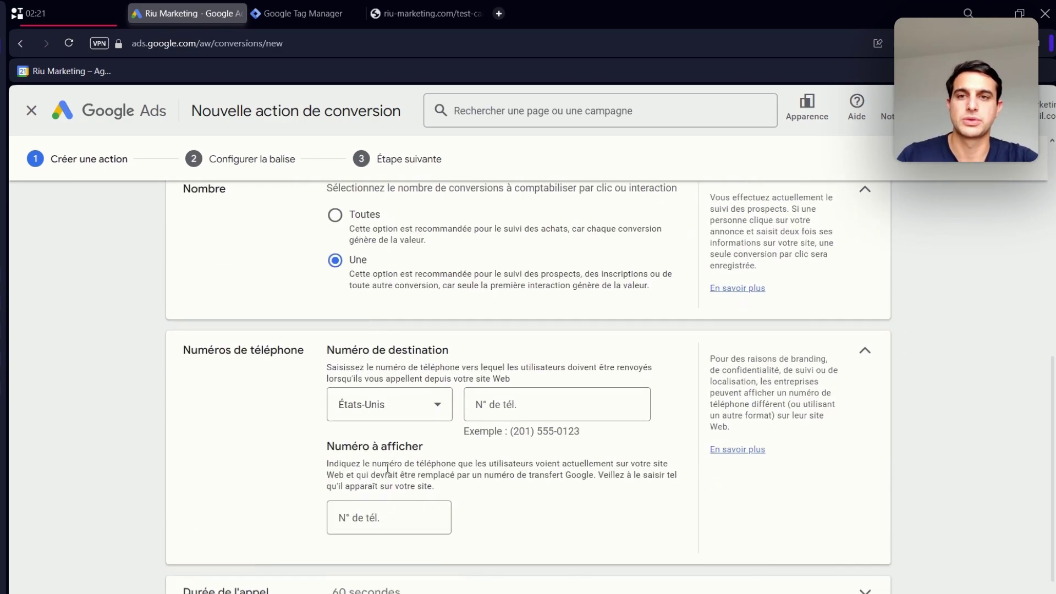
scroll(409, 344, up, 2)
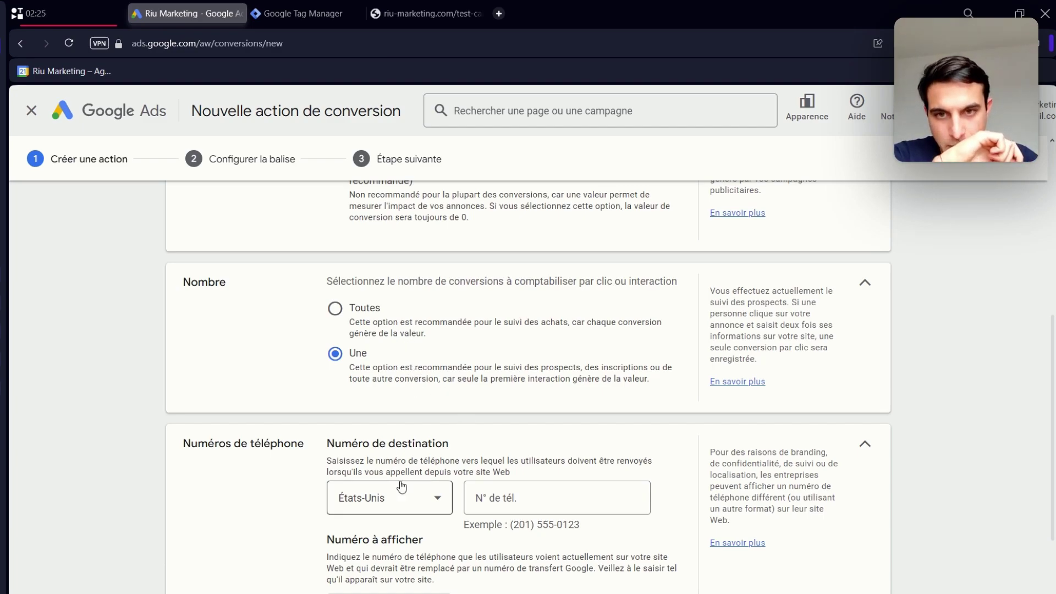
- Set the destination phone number's country to France
click(419, 498)
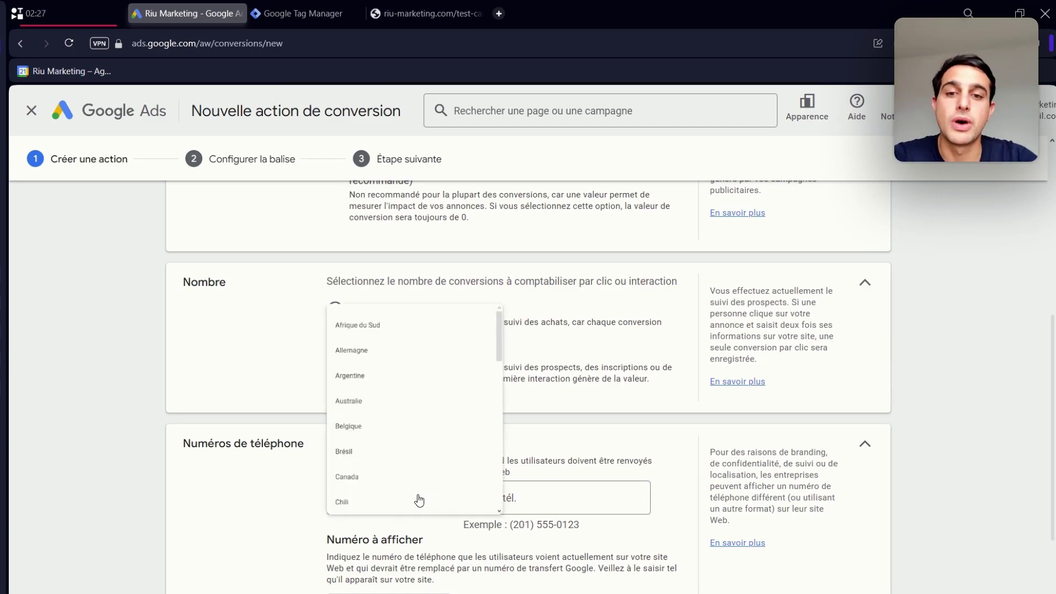
scroll(467, 333, down, 1)
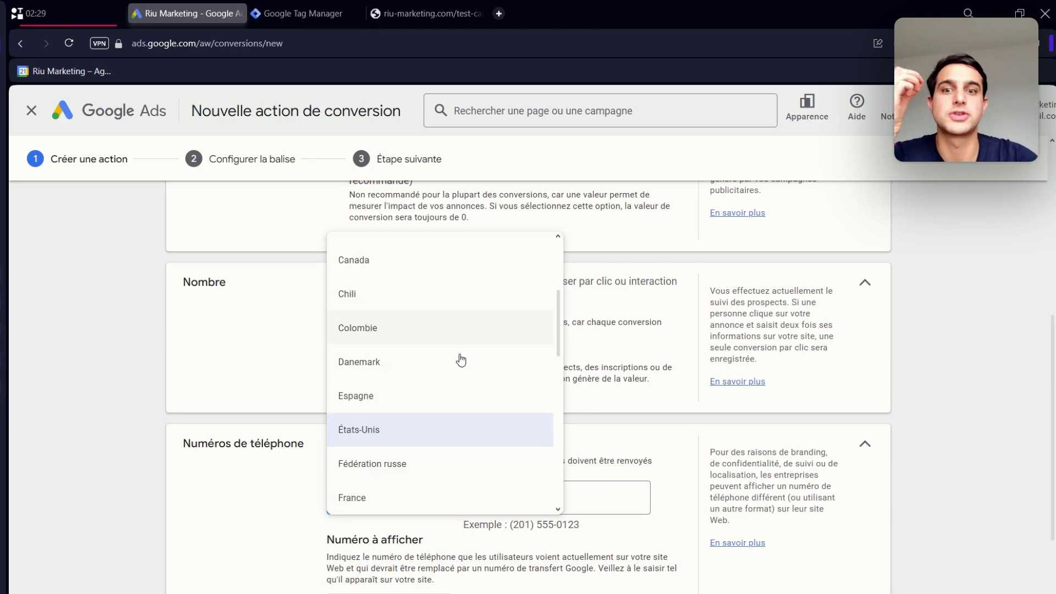
click(402, 492)
click(521, 497)
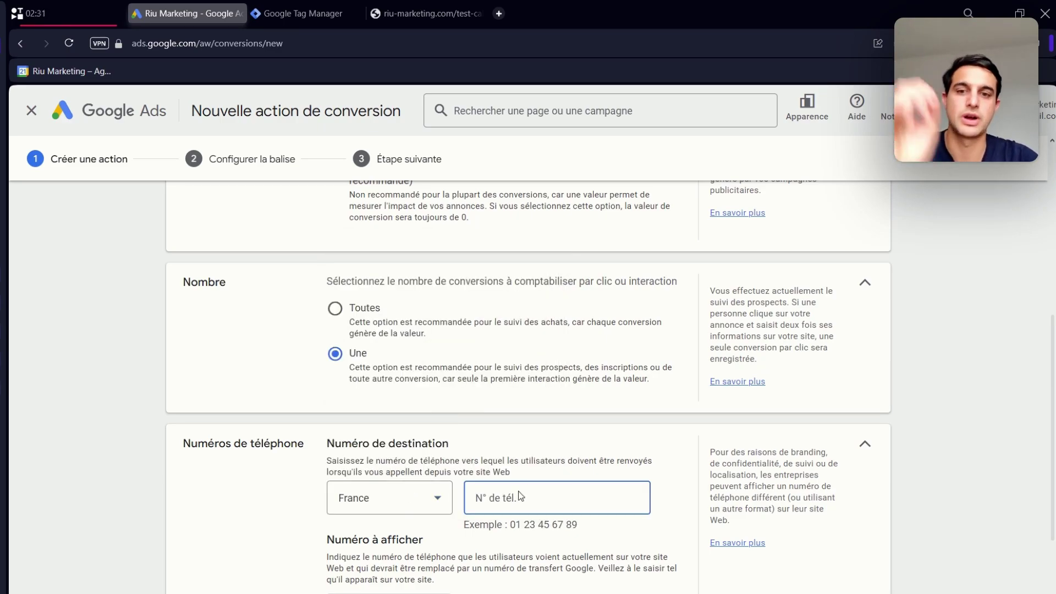
- Enter the French destination phone number
scroll(521, 496, down, 1)
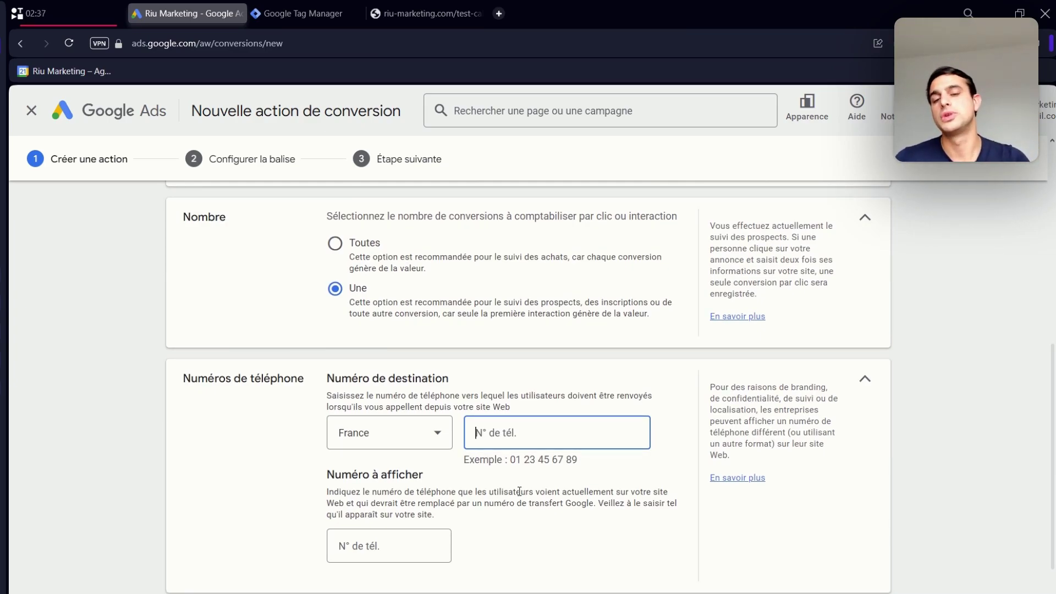
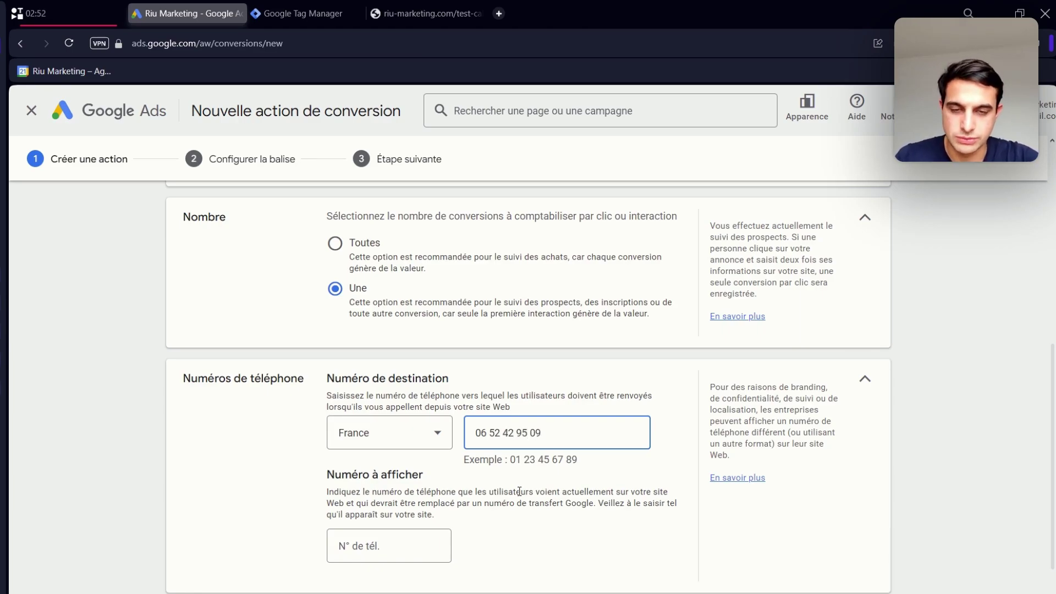
scroll(519, 491, down, 2)
- Copy the destination number into the 'Numéro à afficher' field
click(394, 438)
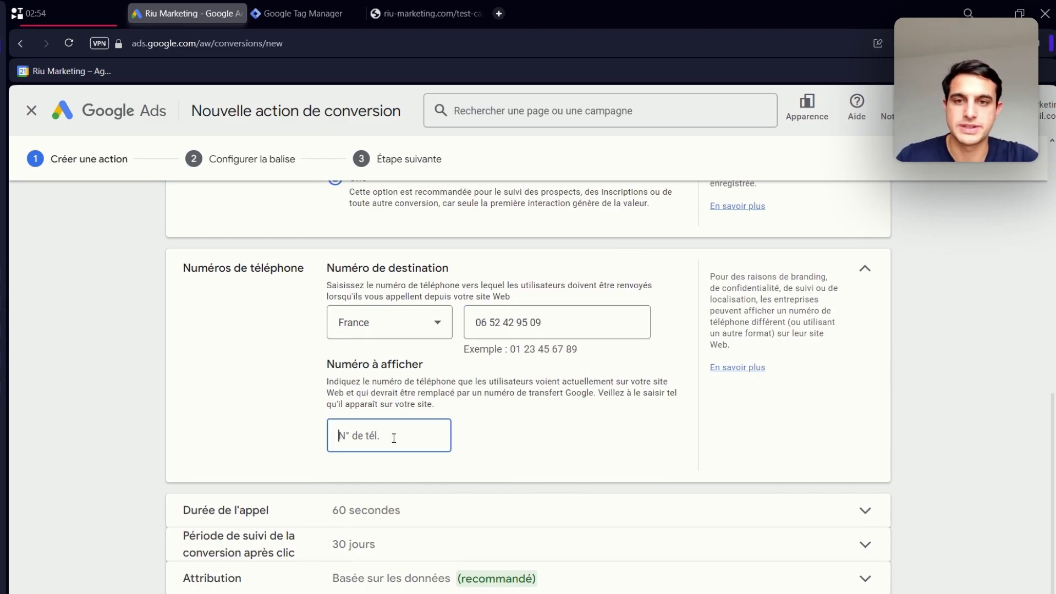
text(0)
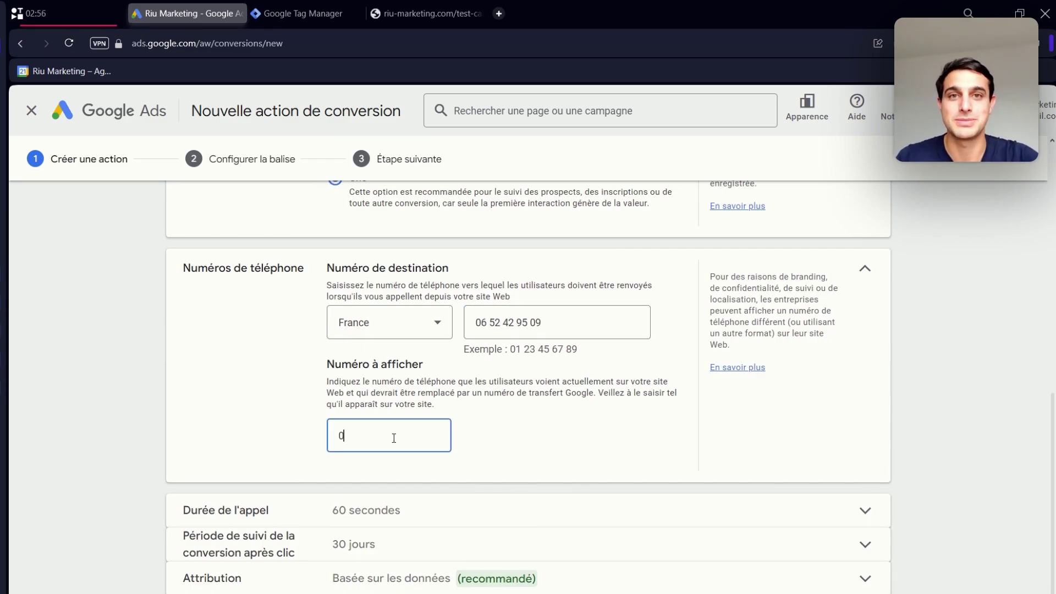
click(501, 319)
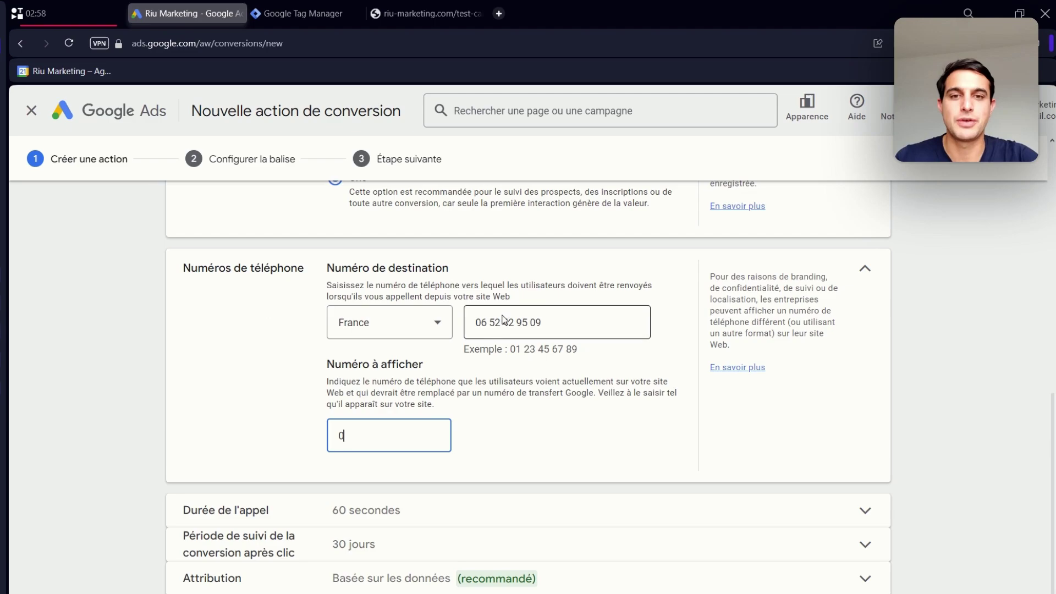
triple_click(501, 319)
key(ctrl+c)
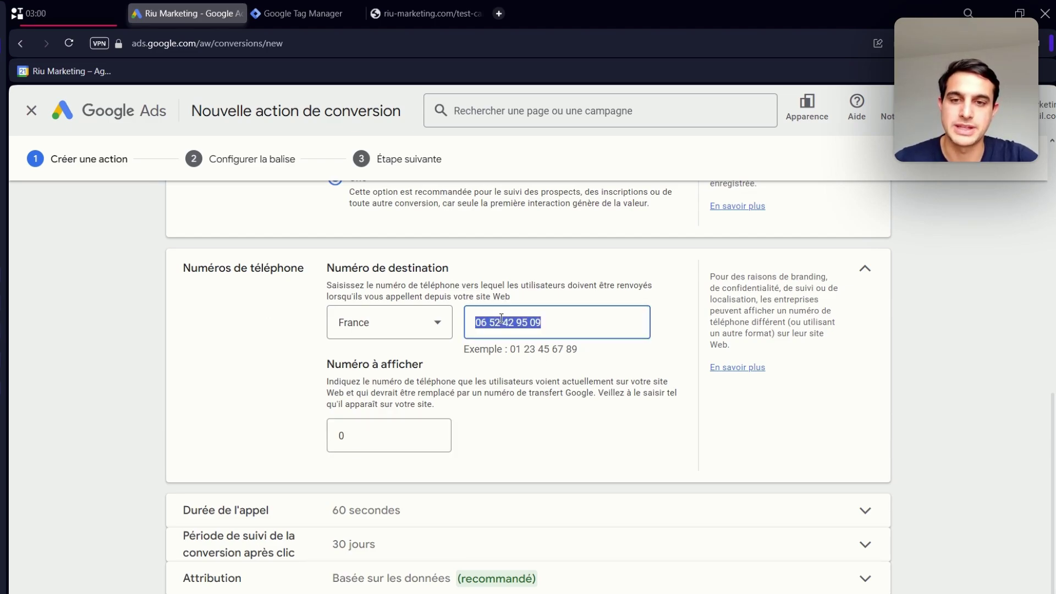
double_click(408, 434)
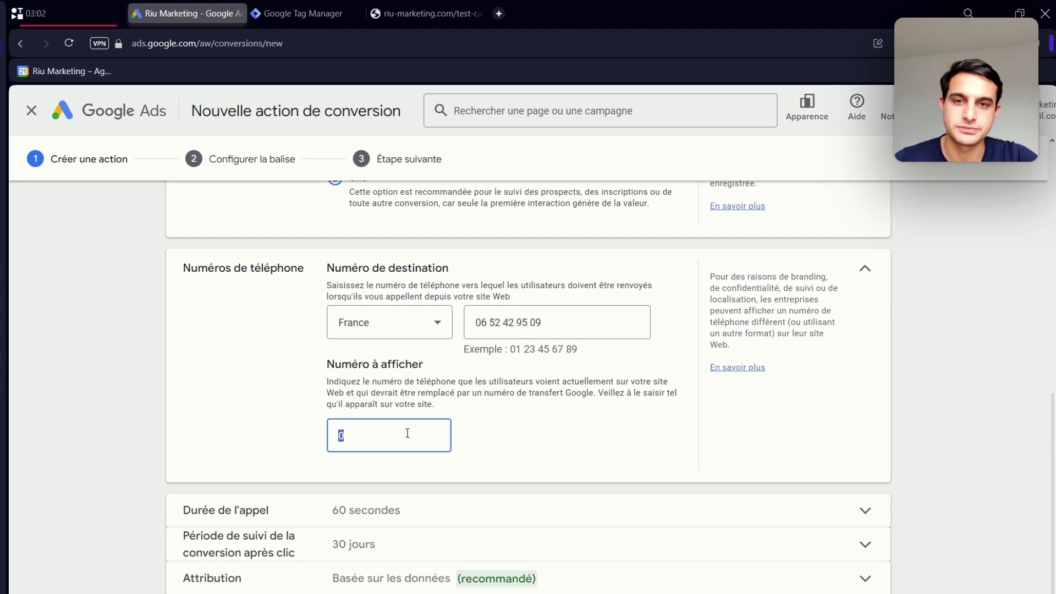
key(ctrl+v)
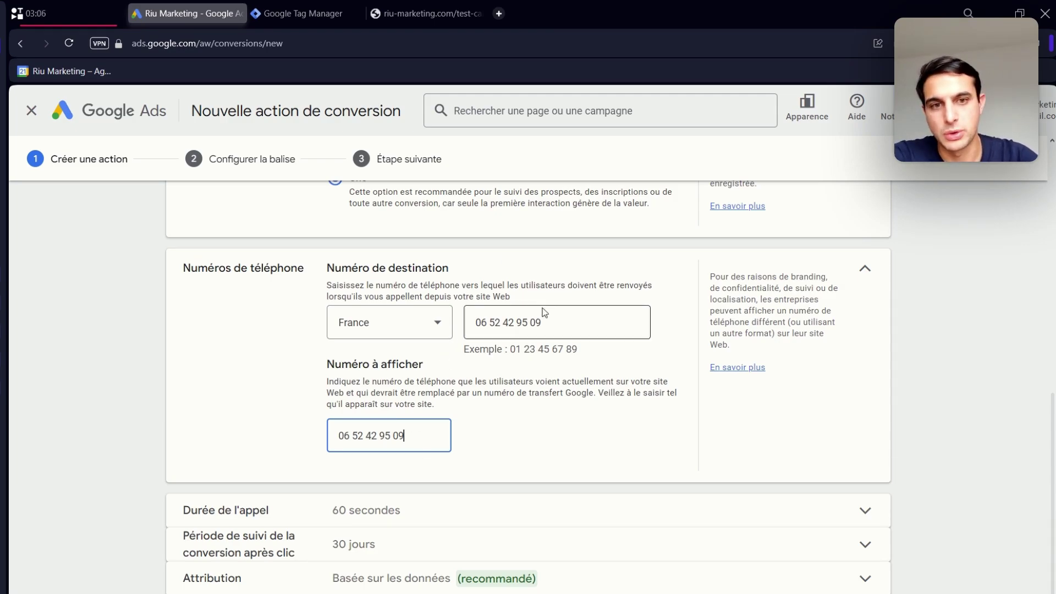
- Set the 'Durée de l'appel' threshold to 40 seconds instead of 60
click(397, 506)
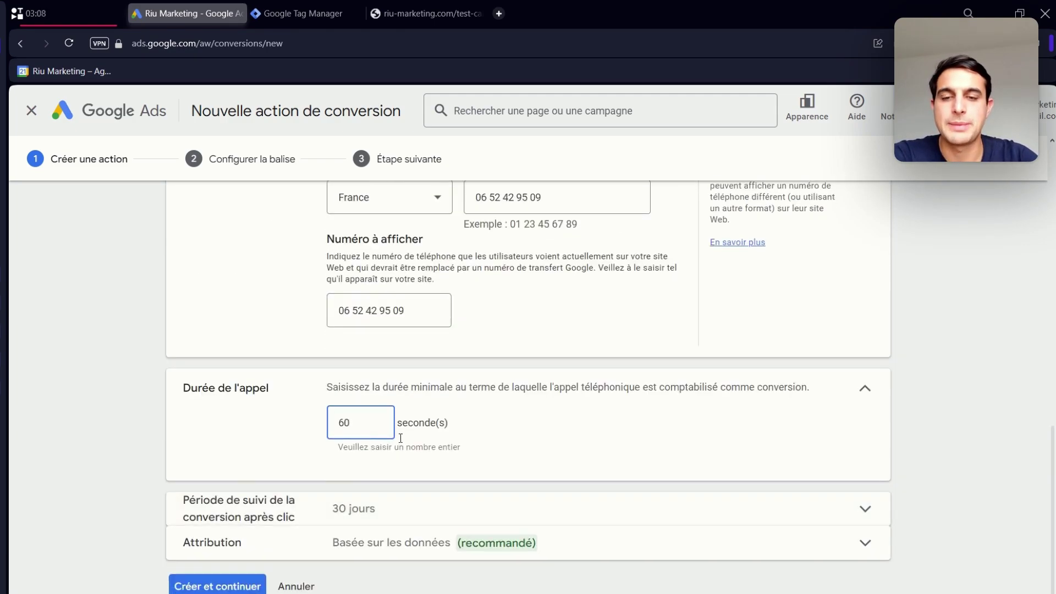
double_click(361, 423)
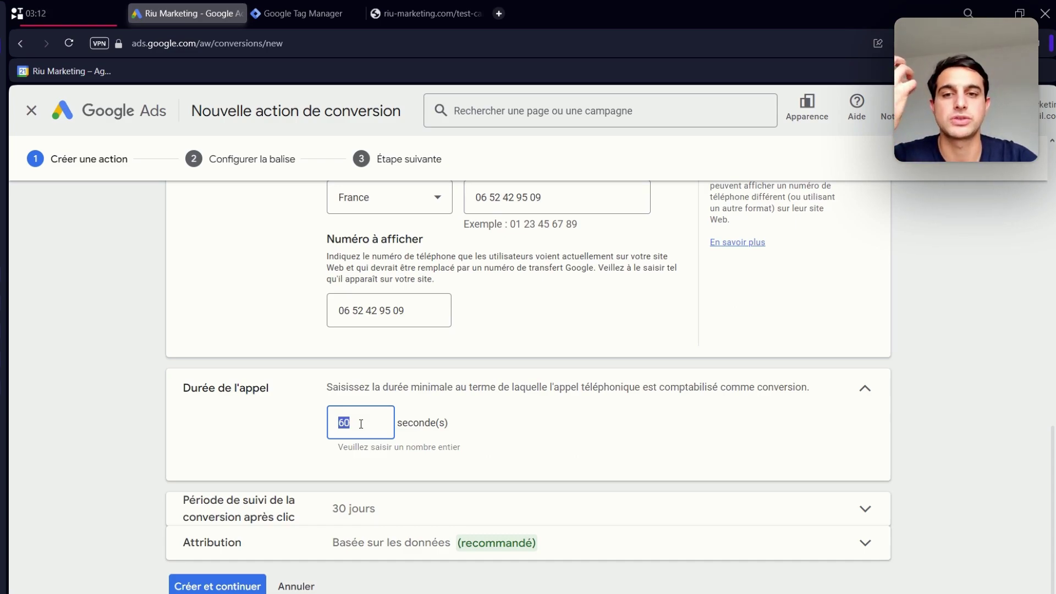
text(1)
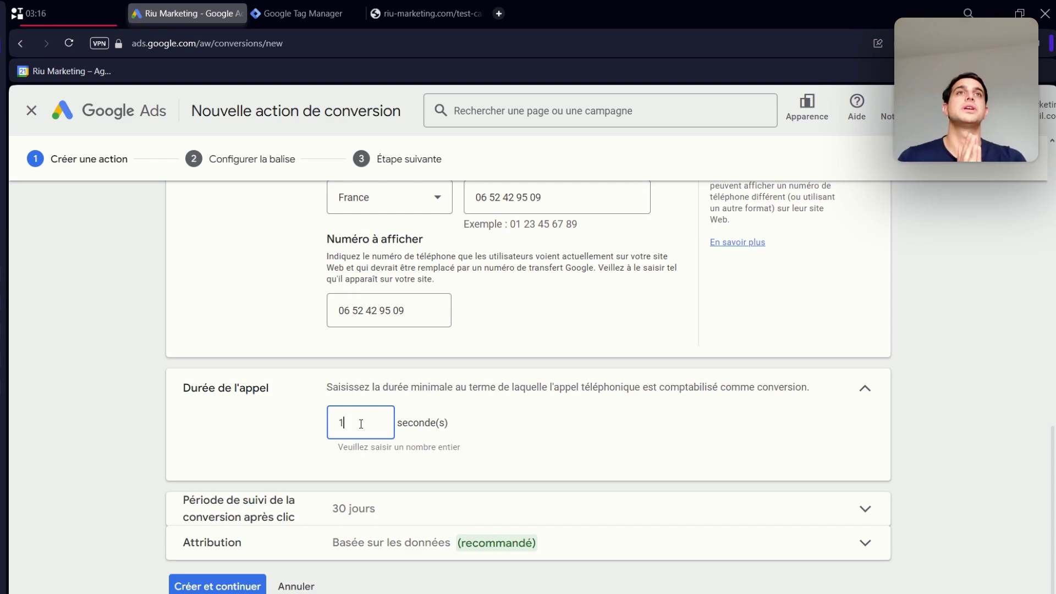
key(BackSpace)
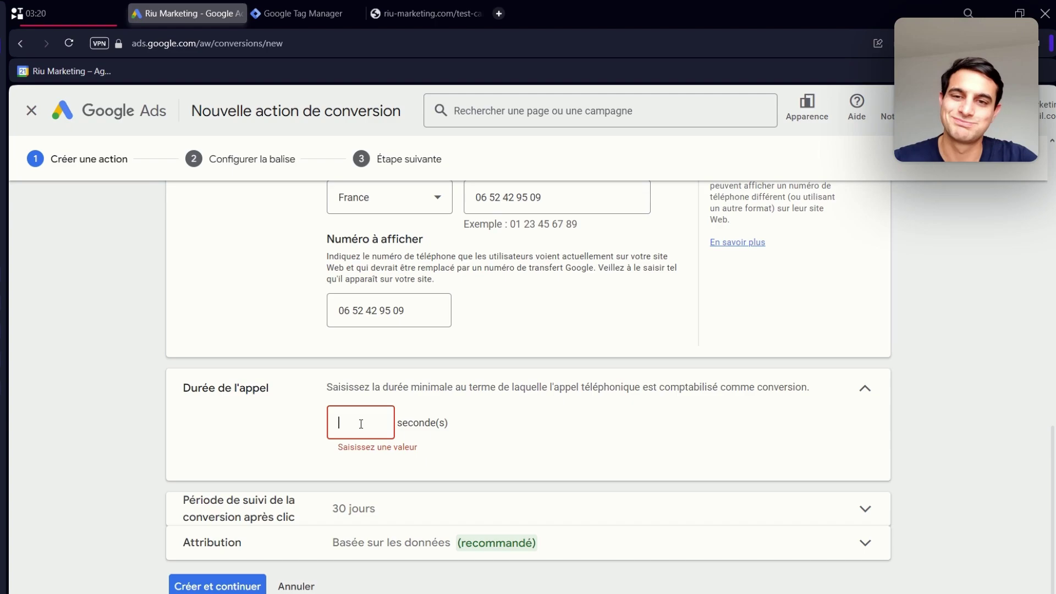
text(40)
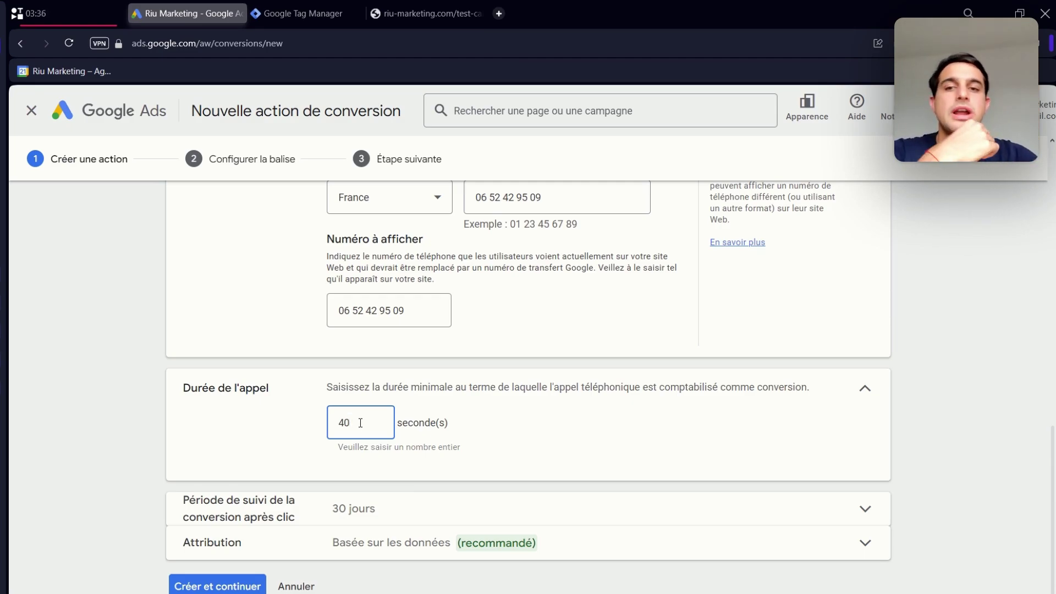
- Set the post-click conversion window to 60 jours and expand the Attribution setting
click(351, 511)
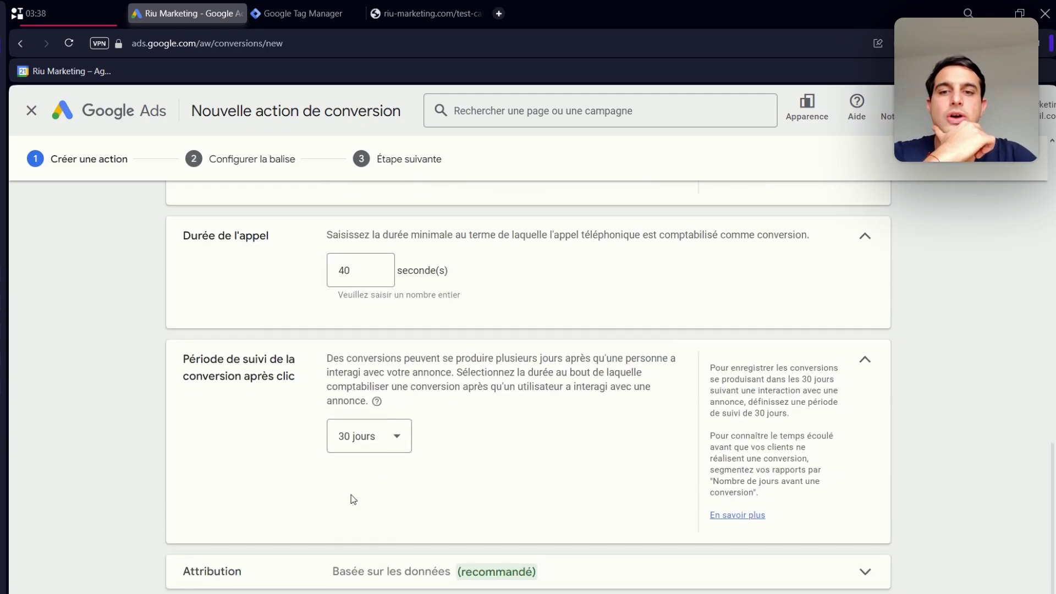
click(383, 440)
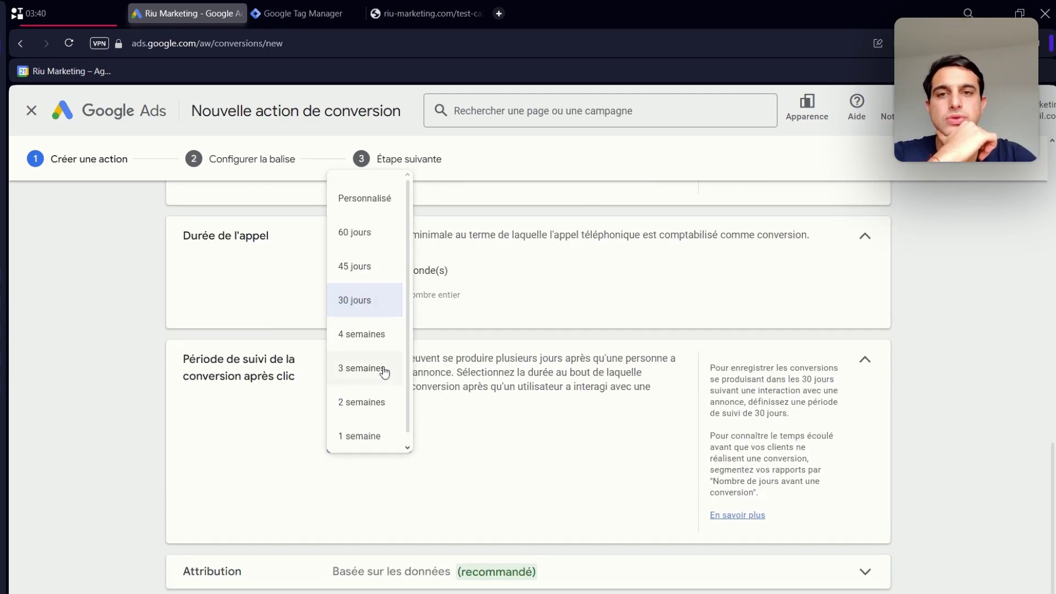
click(367, 235)
scroll(367, 237, down, 1)
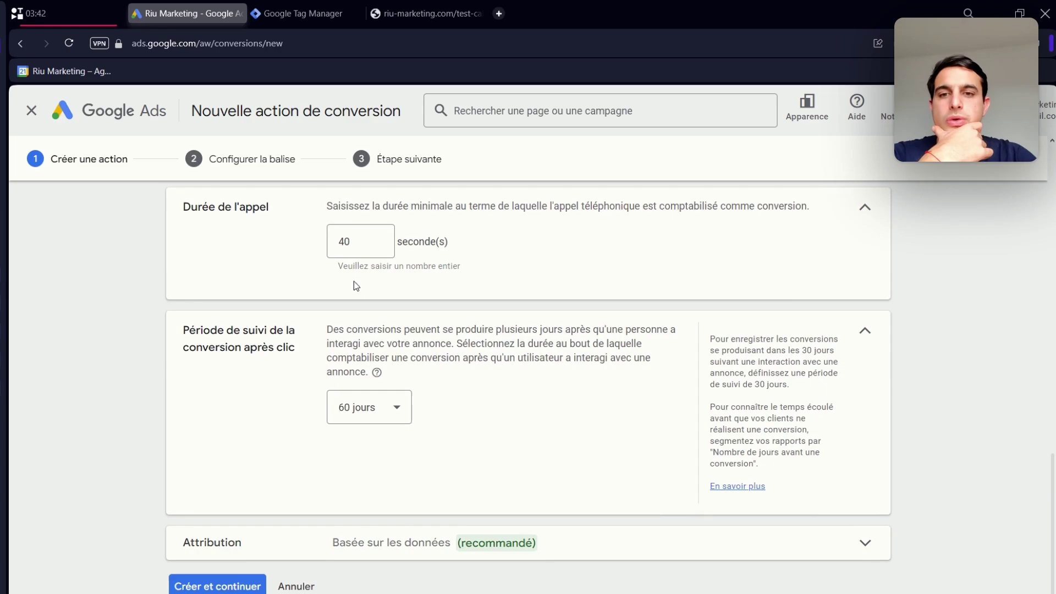
click(365, 536)
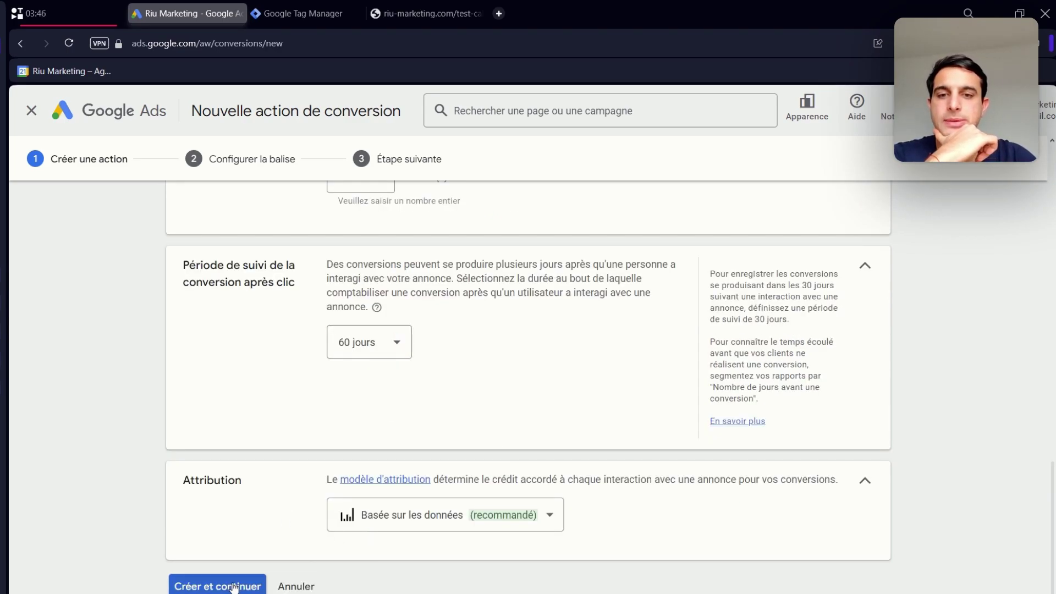
- Create the action, pick the Google Tag Manager install option, and return to Tag Manager
click(234, 587)
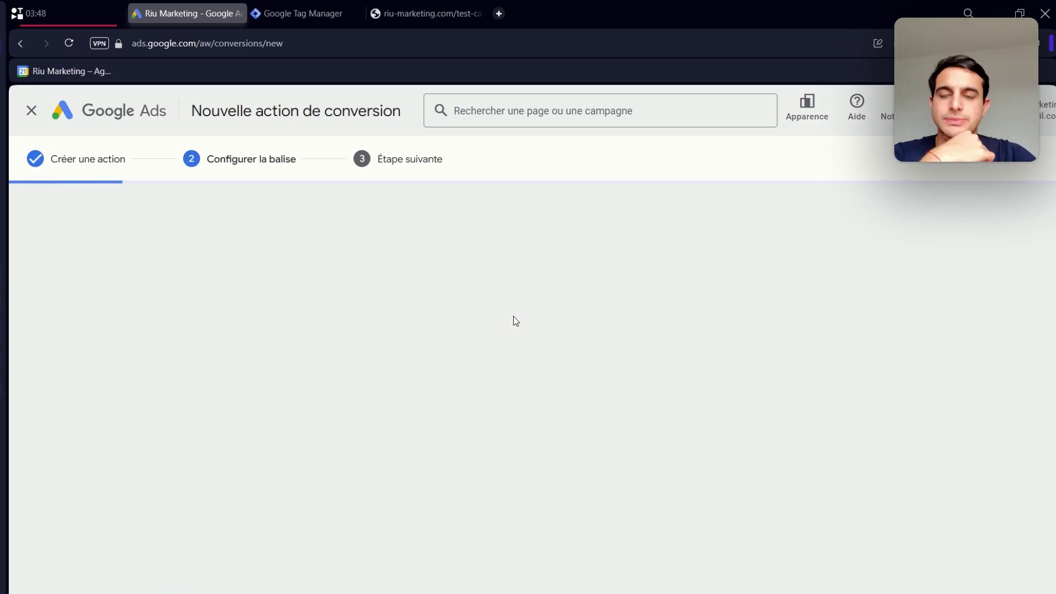
click(608, 333)
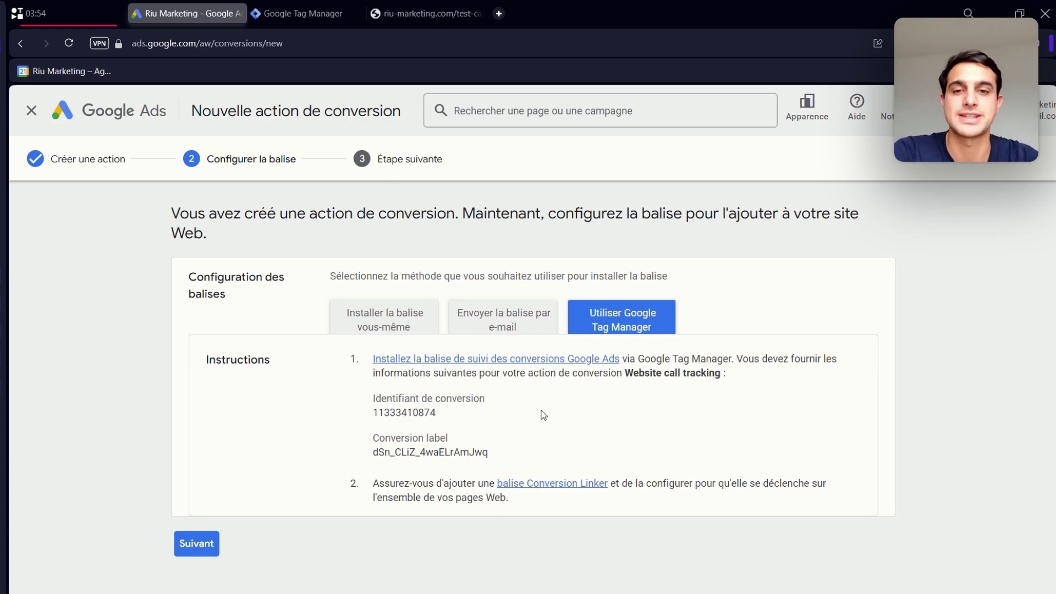
click(317, 12)
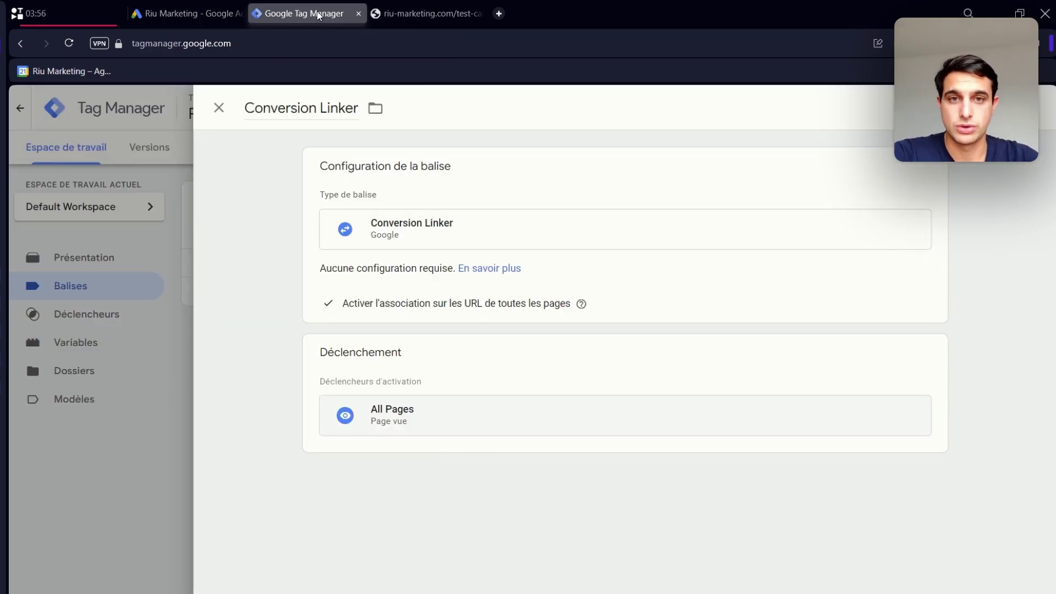
- Leave the Conversion Linker tag and start a new blank tag
click(219, 107)
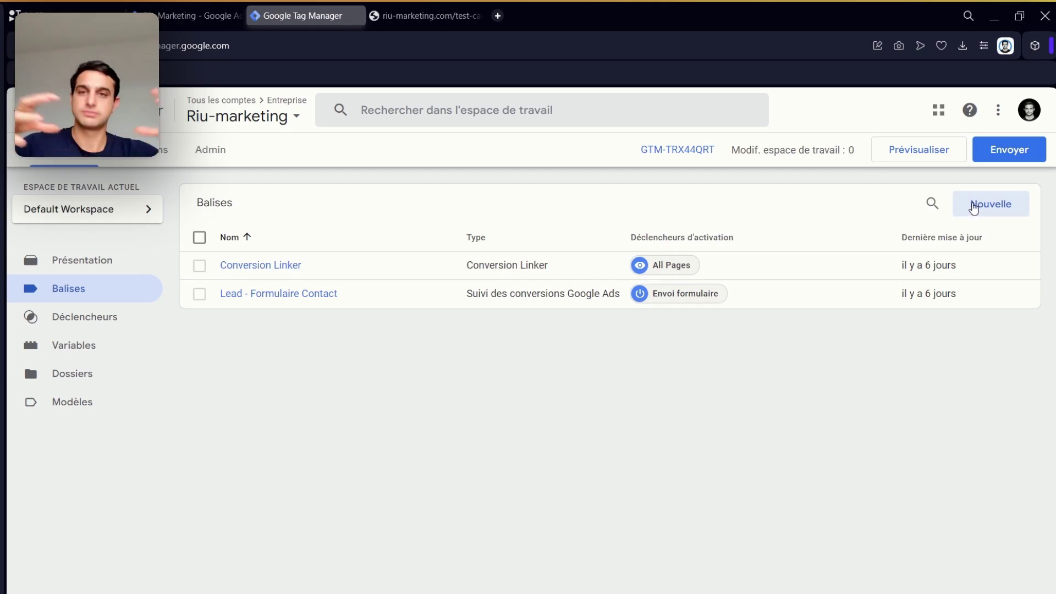
click(974, 207)
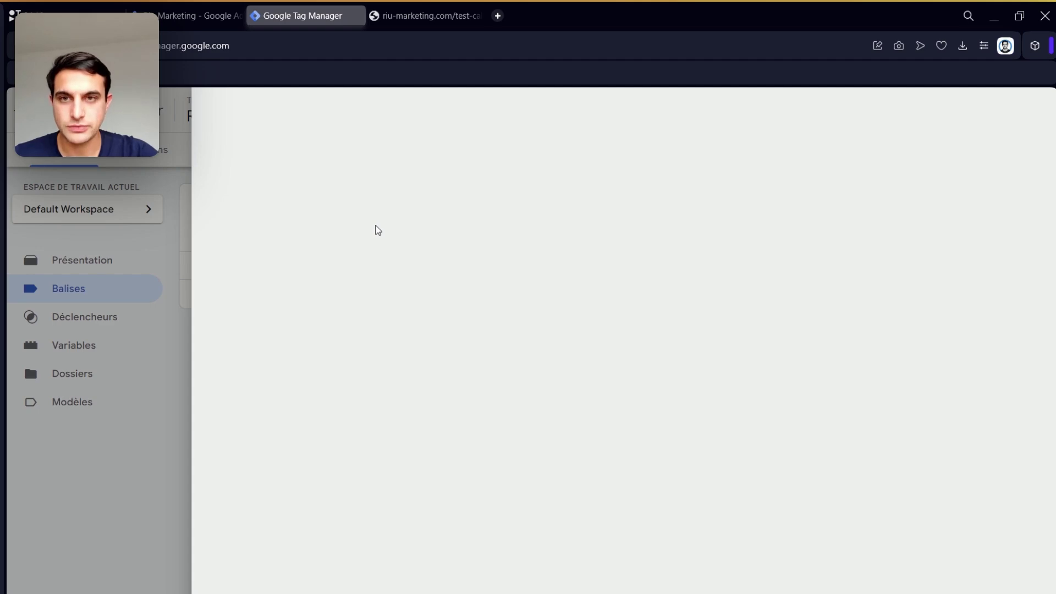
click(167, 247)
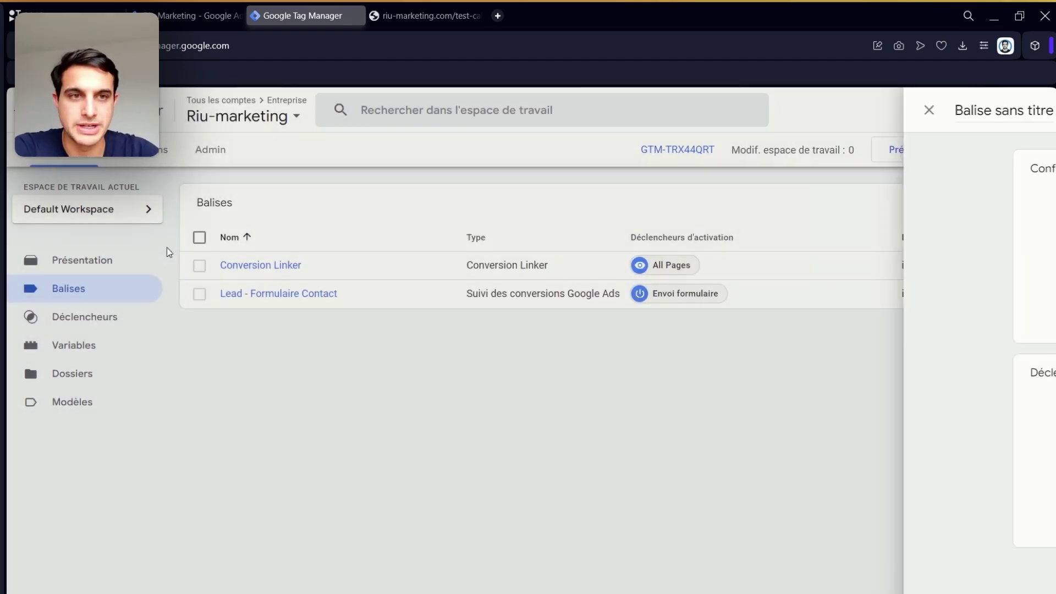
click(1011, 213)
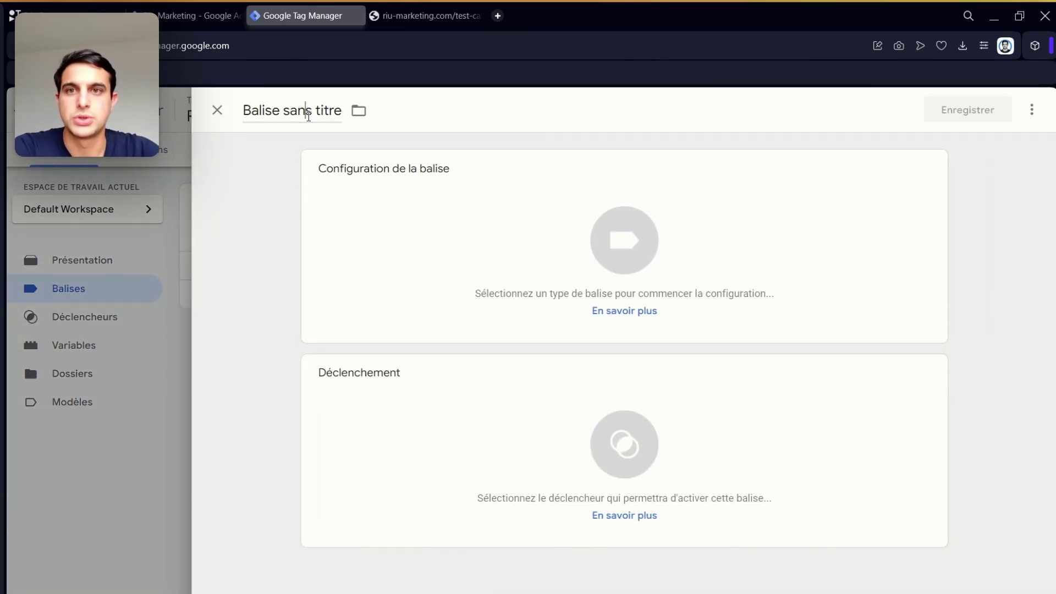
- Rename the untitled tag to 'Appel depuis le site web' and bring up tag types
click(309, 114)
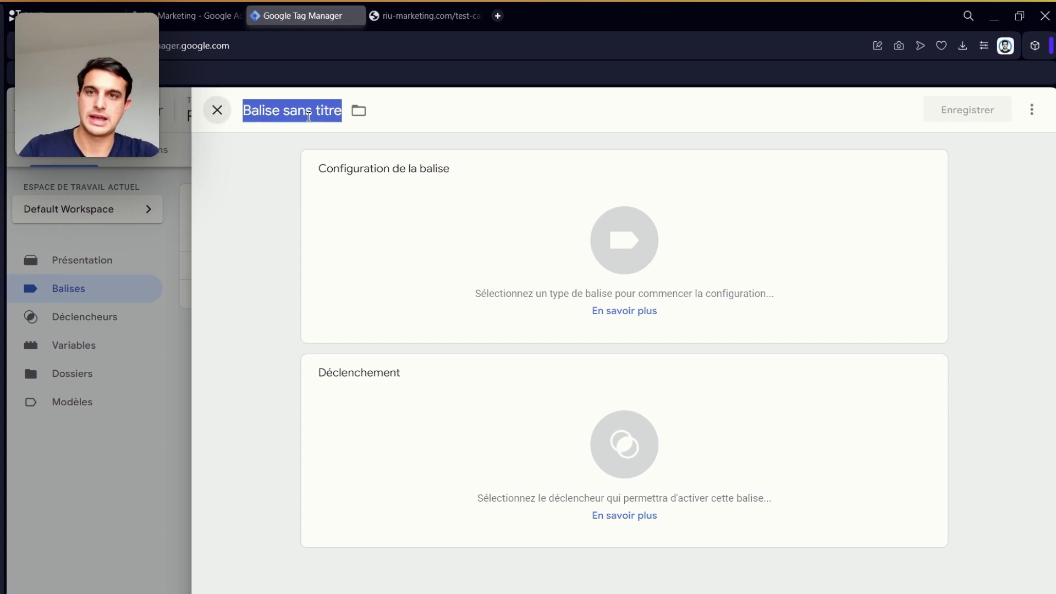
double_click(309, 114)
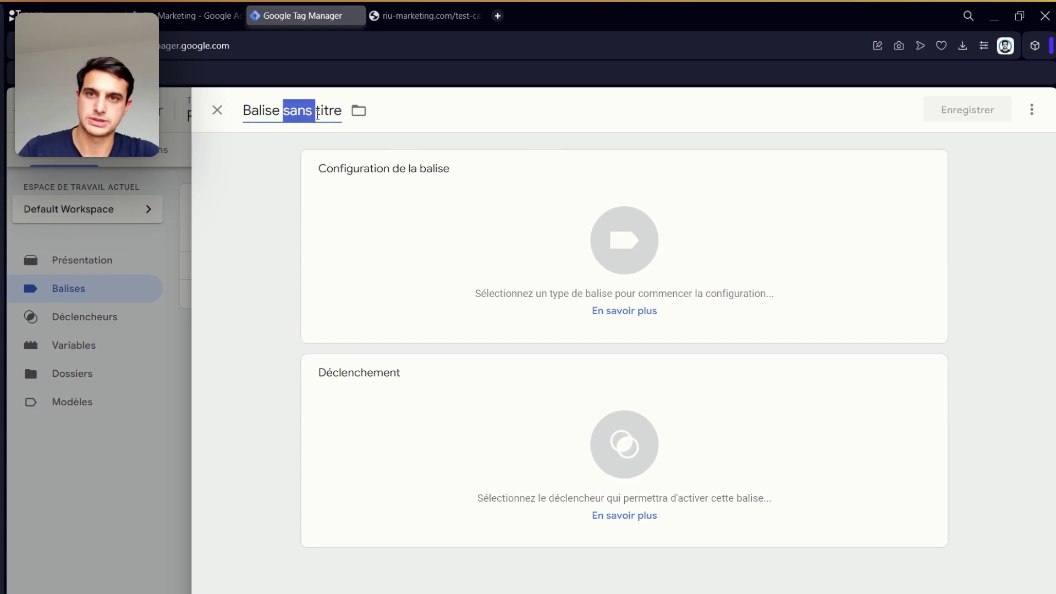
triple_click(318, 114)
text(Appel )
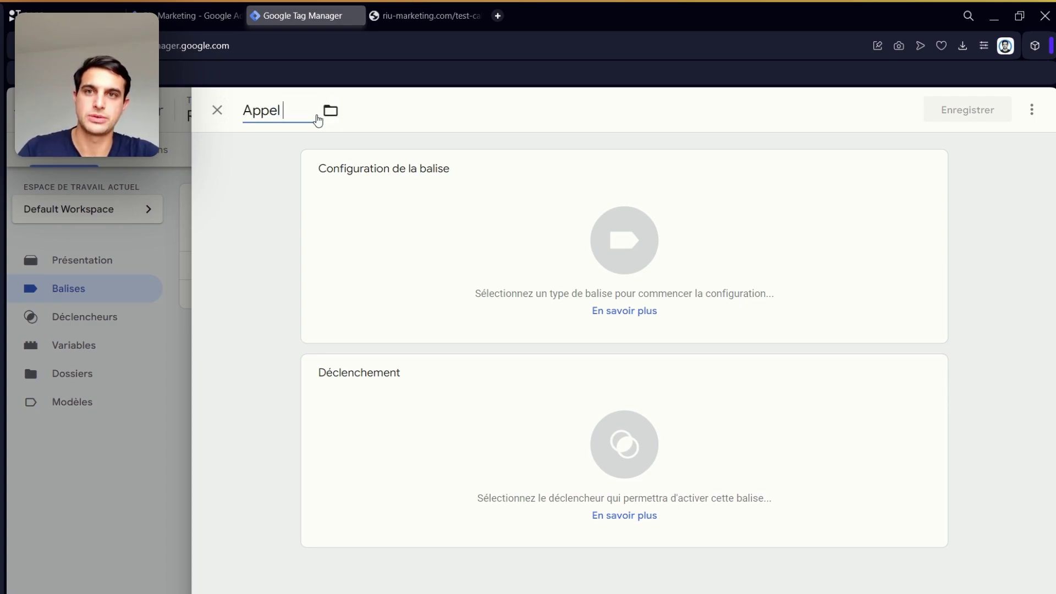
text(depuis le site)
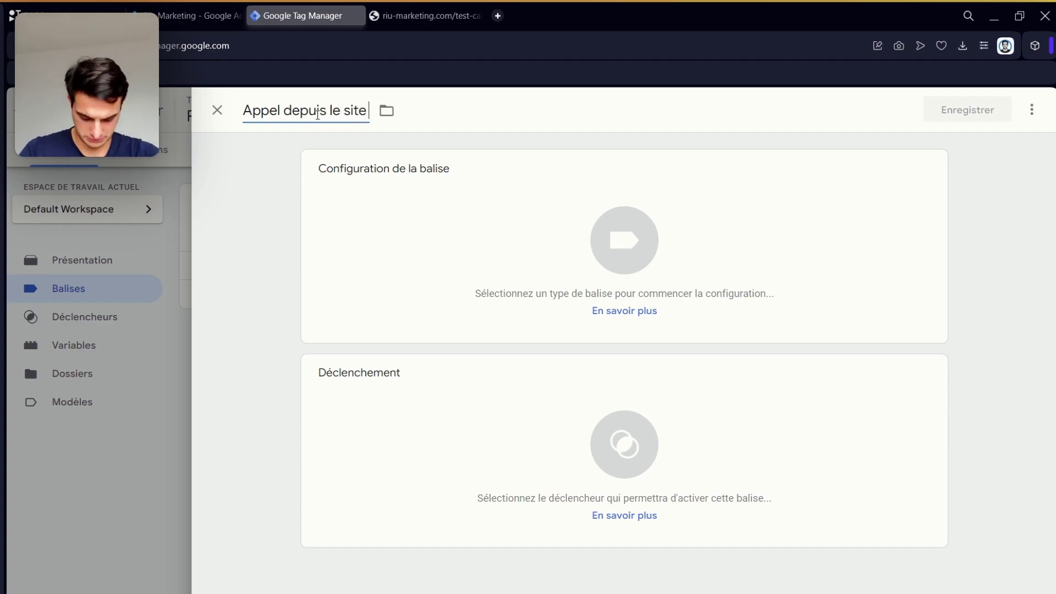
text( web)
click(432, 178)
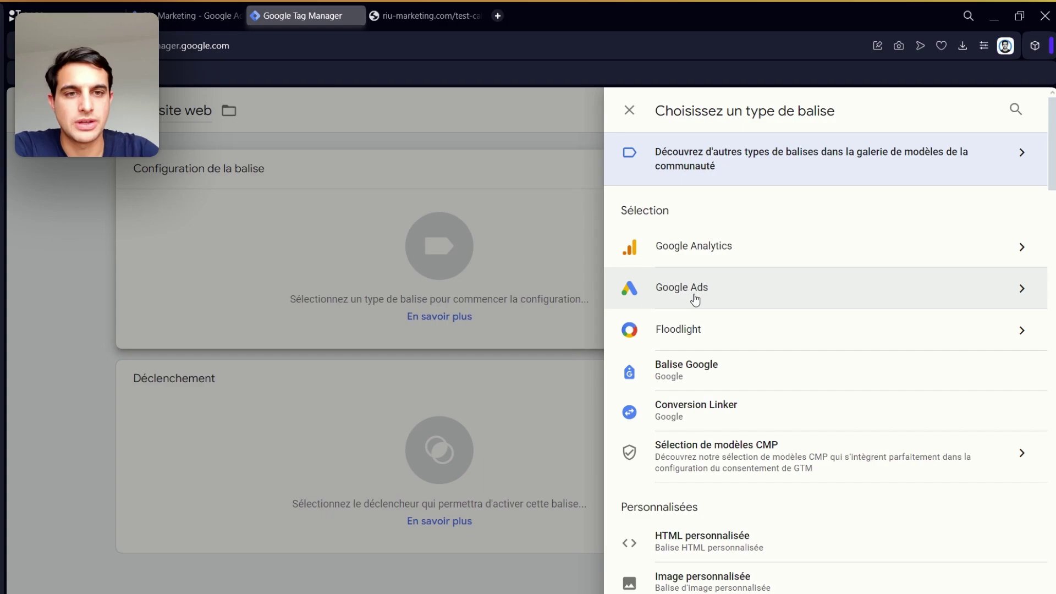
- Make the tag an 'Appels Google Ads depuis la conversion sur le site Web' type
click(696, 299)
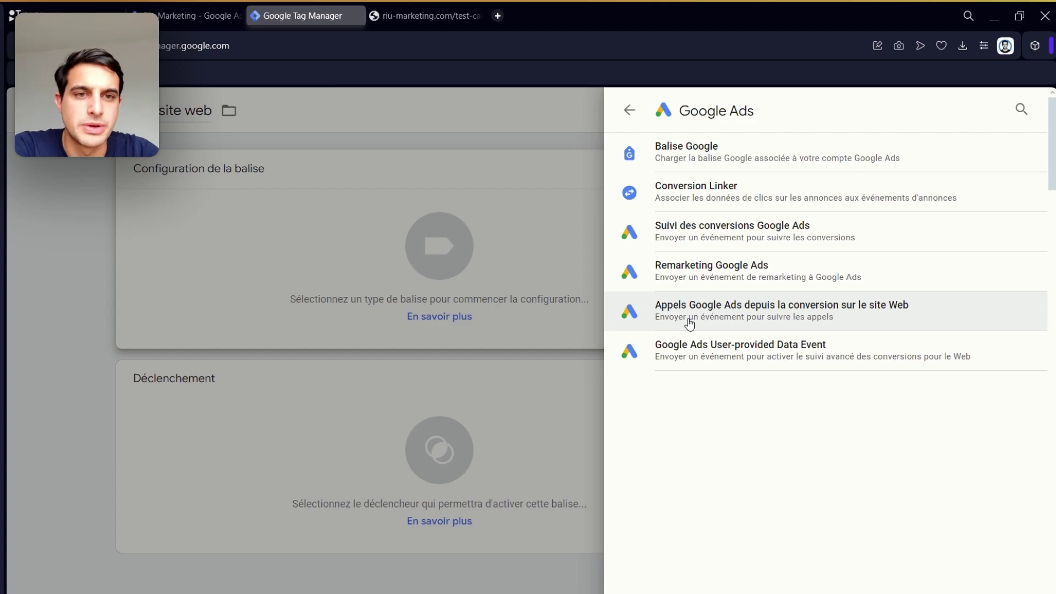
click(689, 323)
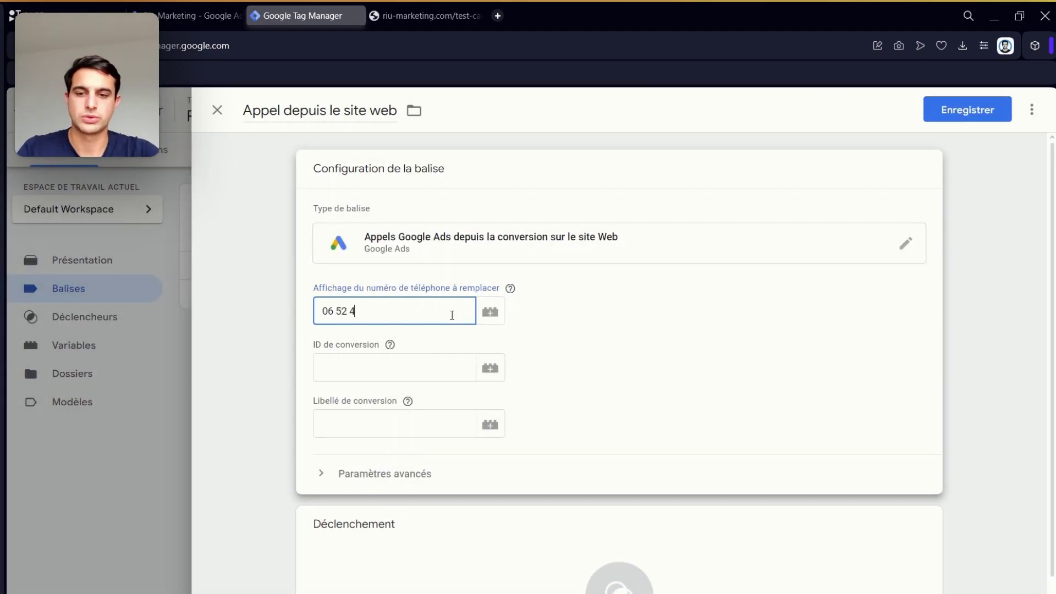
click(426, 361)
- Copy the conversion ID and label from Google Ads into the tag's fields
click(197, 13)
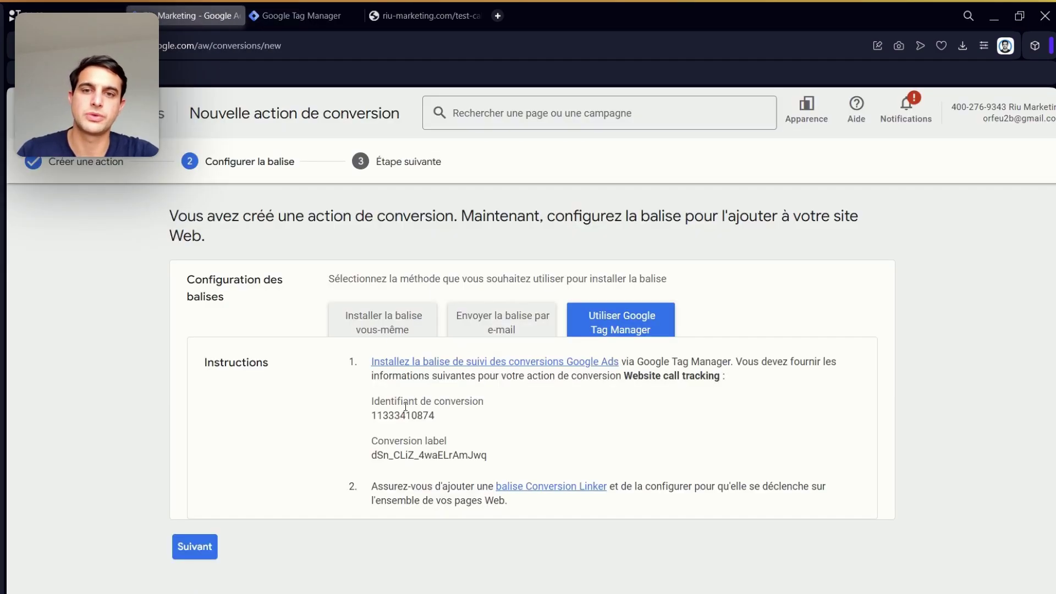
double_click(403, 416)
double_click(411, 455)
key(ctrl+c)
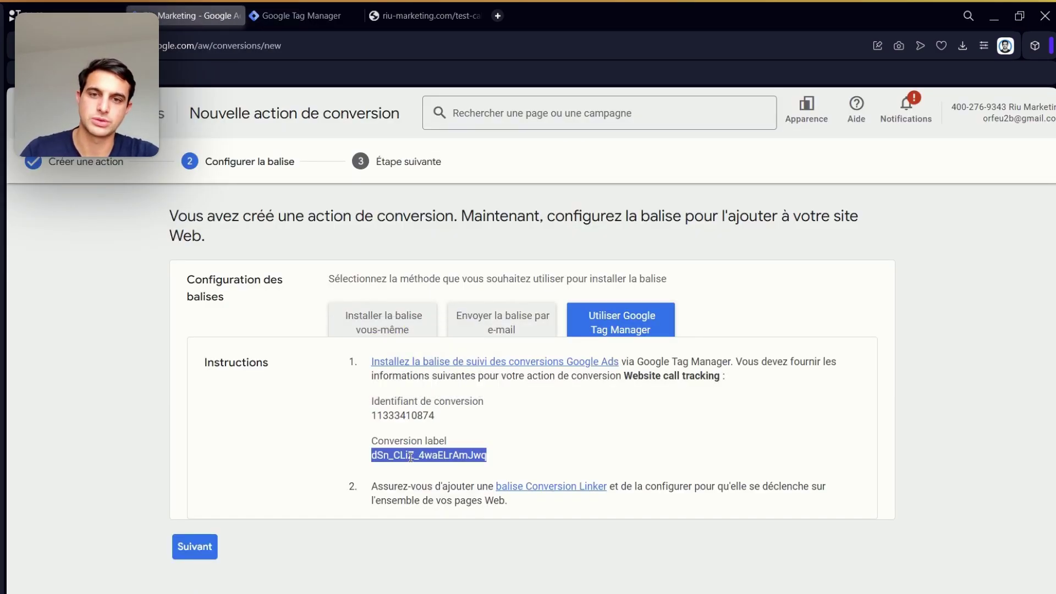
click(346, 8)
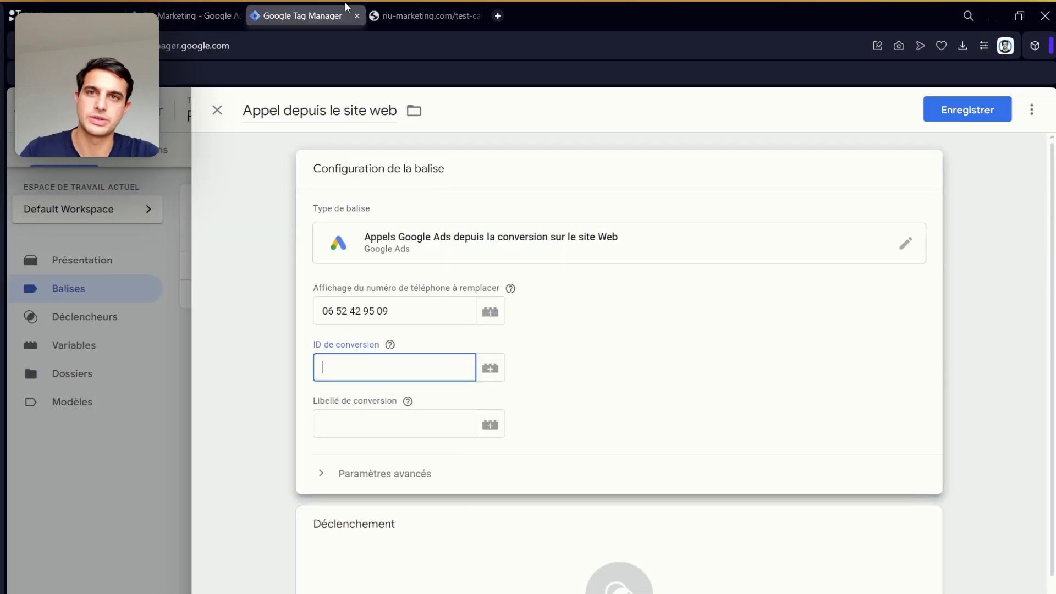
click(385, 427)
key(ctrl+v)
click(384, 373)
key(super+v)
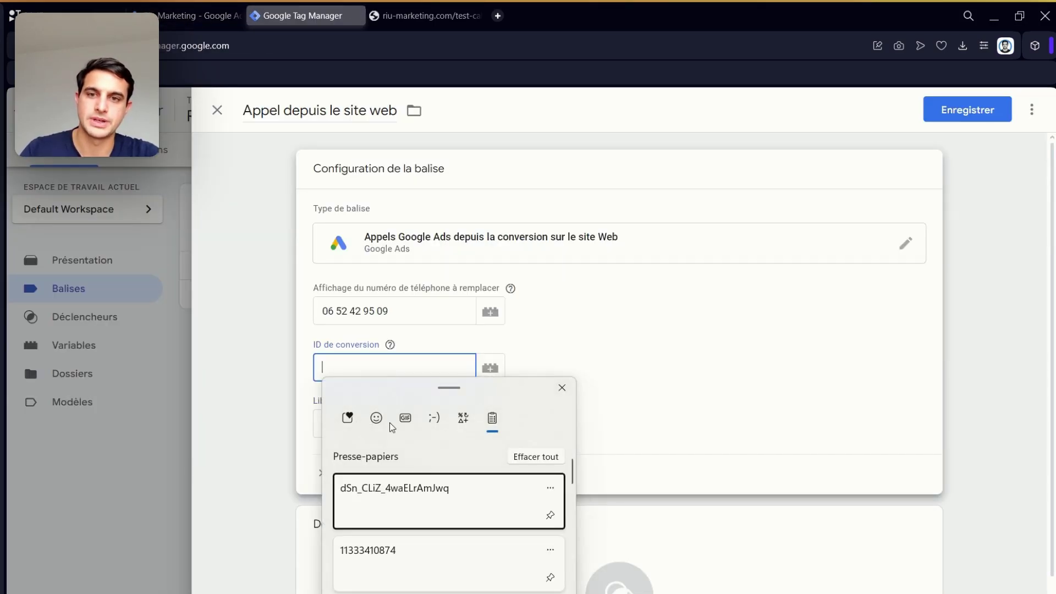
click(382, 561)
scroll(448, 474, down, 1)
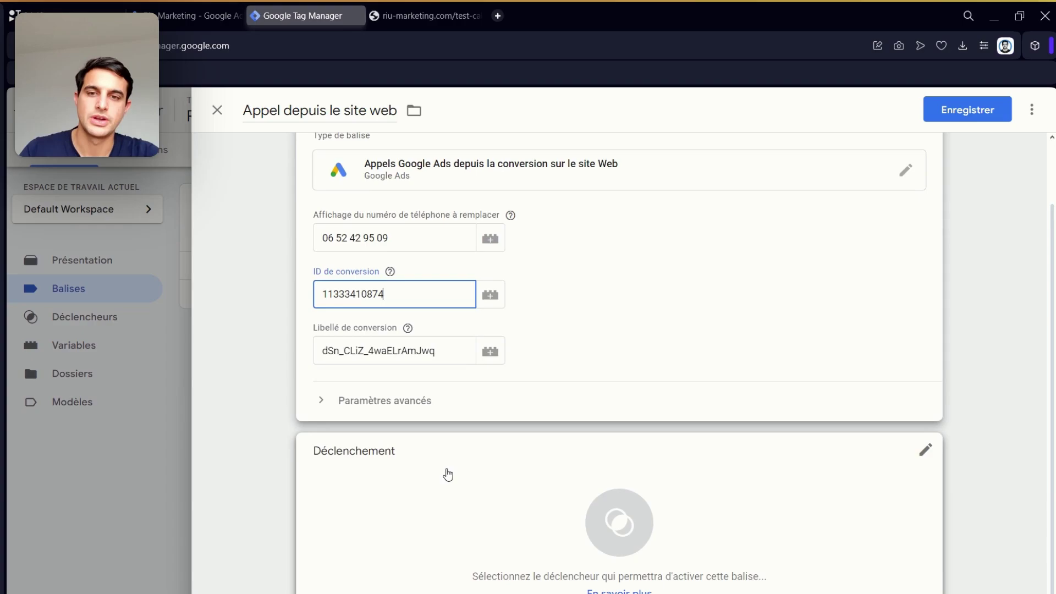
click(925, 451)
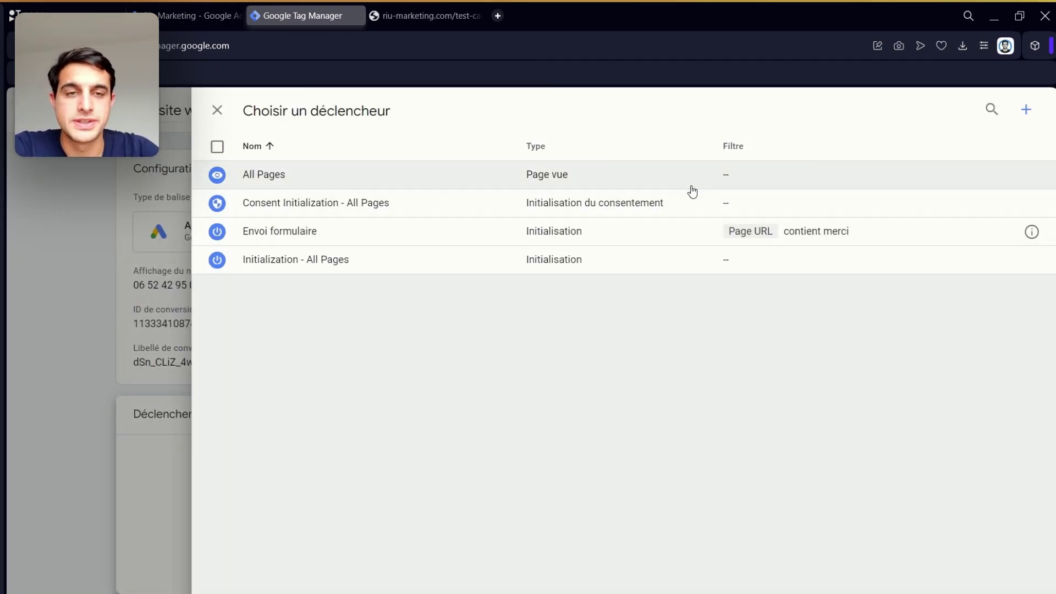
- Set the Appel depuis le site web tag to fire on All Pages and save it
click(692, 186)
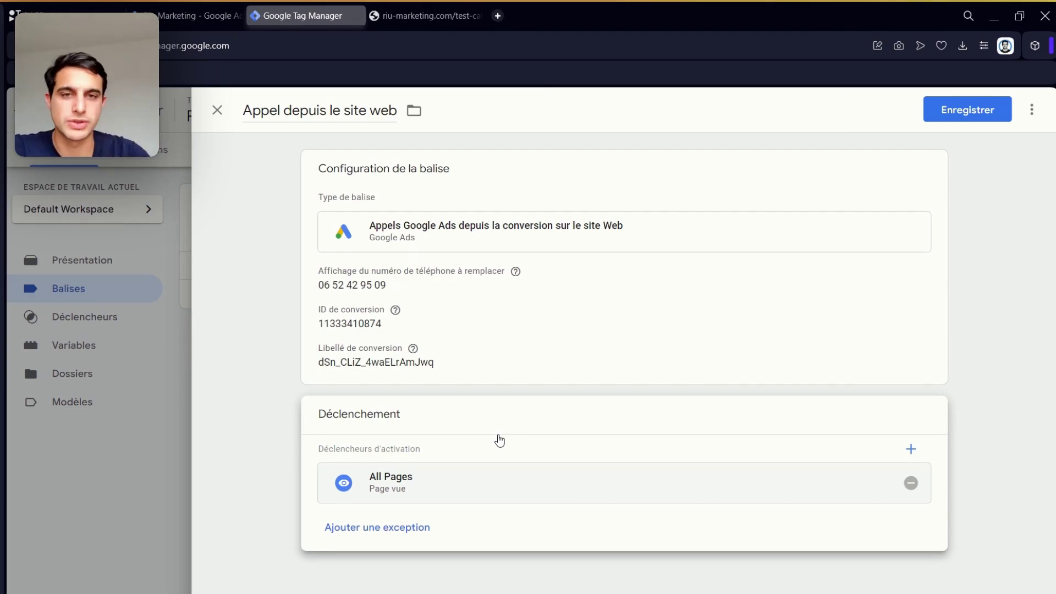
click(944, 125)
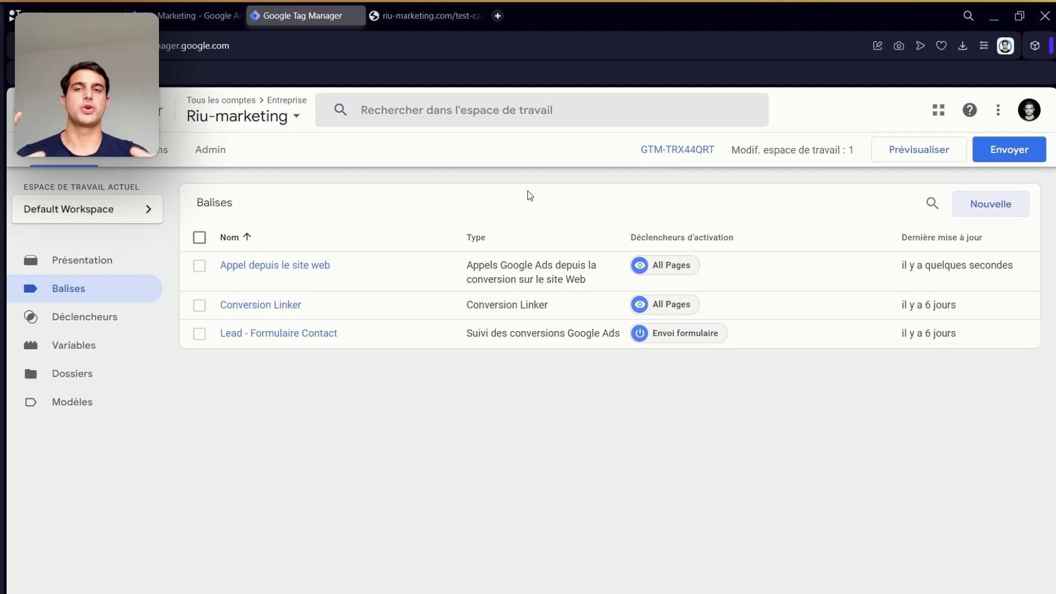
- Publish the workspace as version 'Appel depuis le site web', then return to Google Ads
click(1002, 153)
click(476, 277)
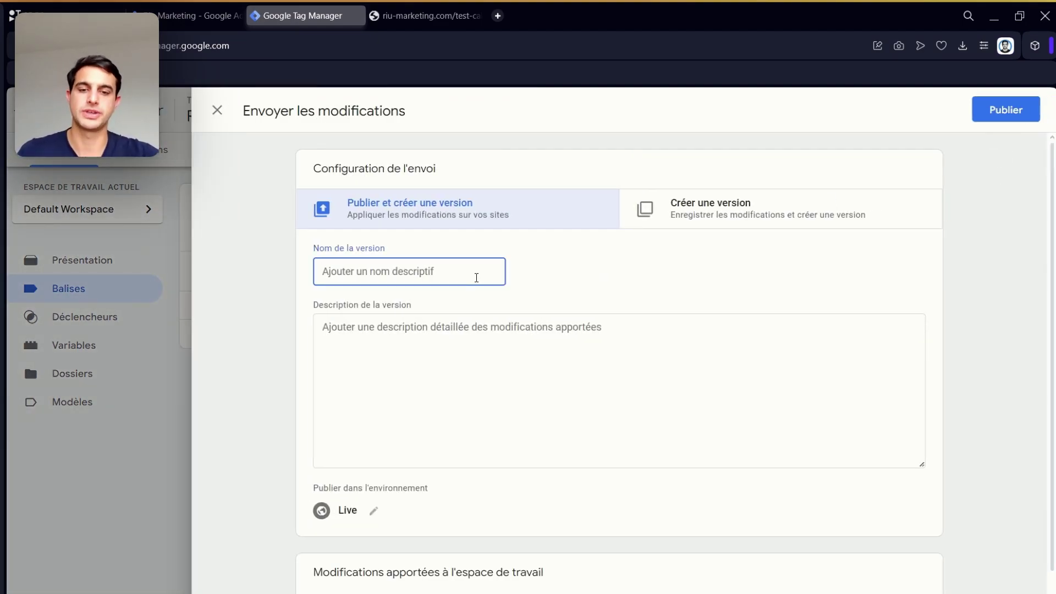
text(Appel depu)
text(is l)
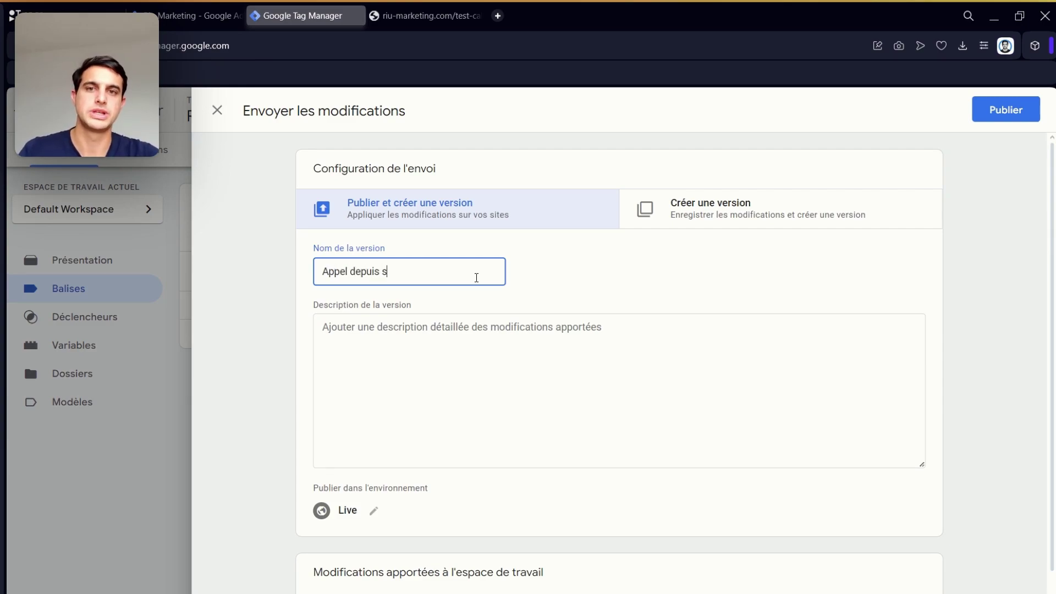
text(e site web)
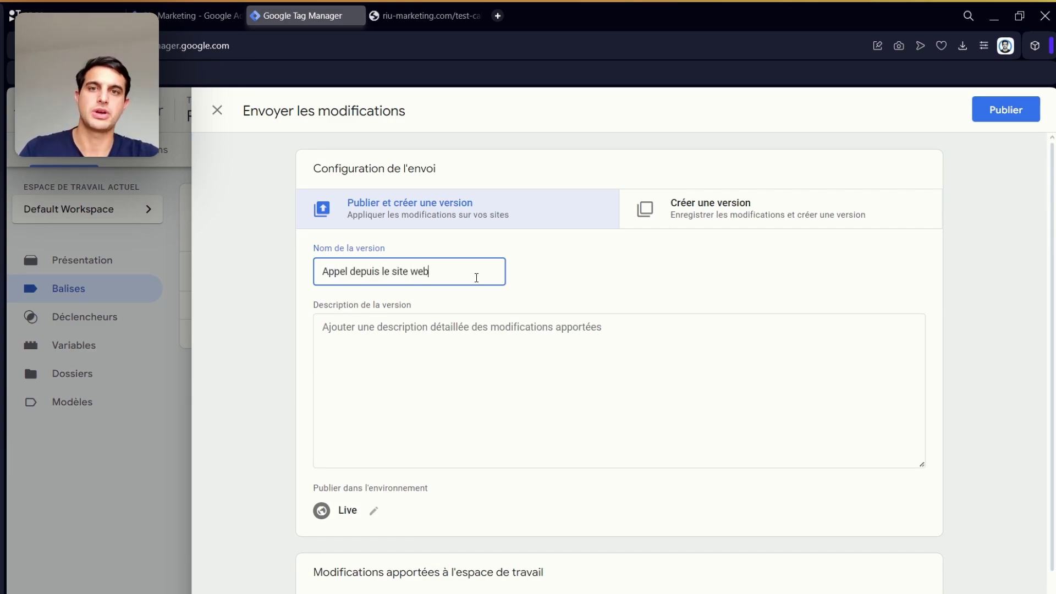
click(992, 113)
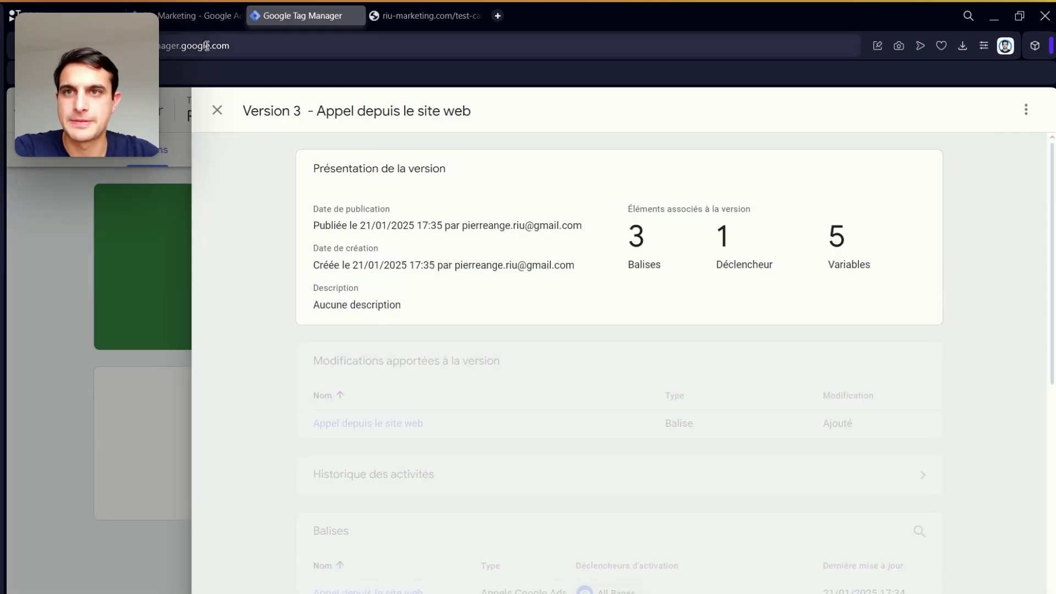
click(194, 15)
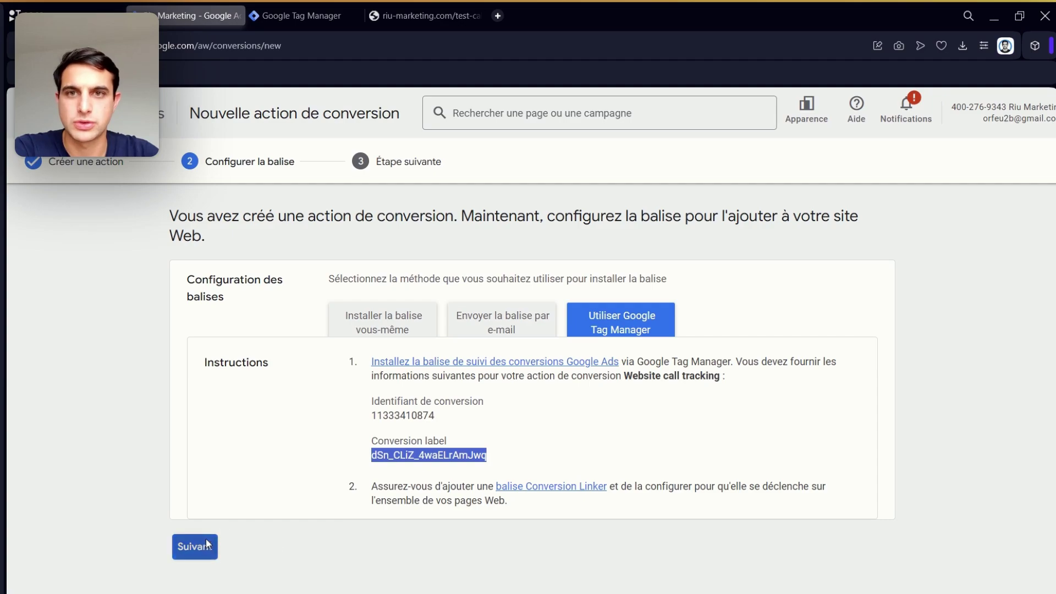
- Complete the last Website call tracking setup steps and confirm the configuration
click(205, 543)
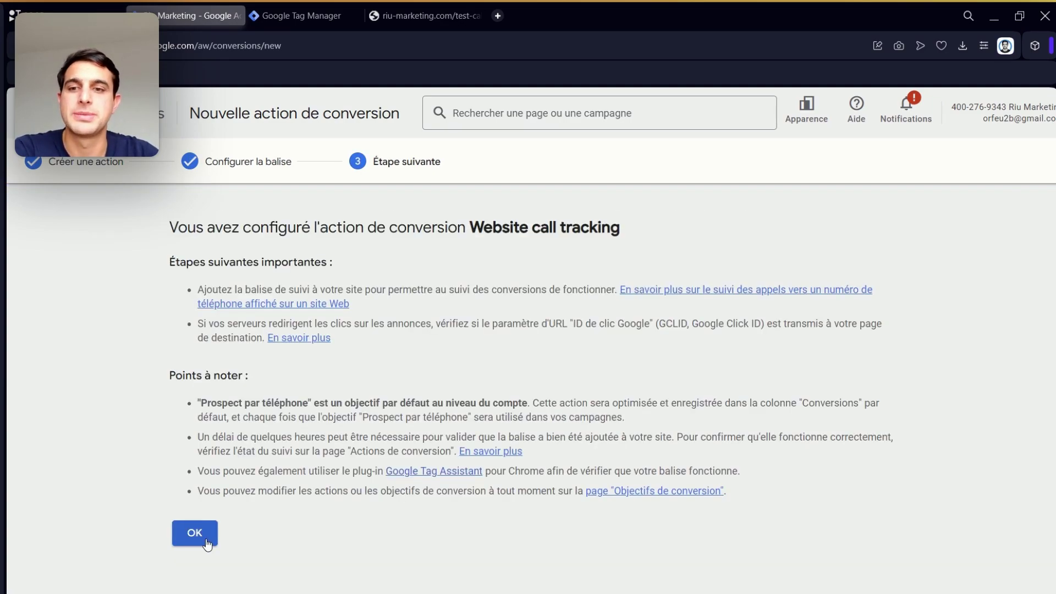
click(207, 542)
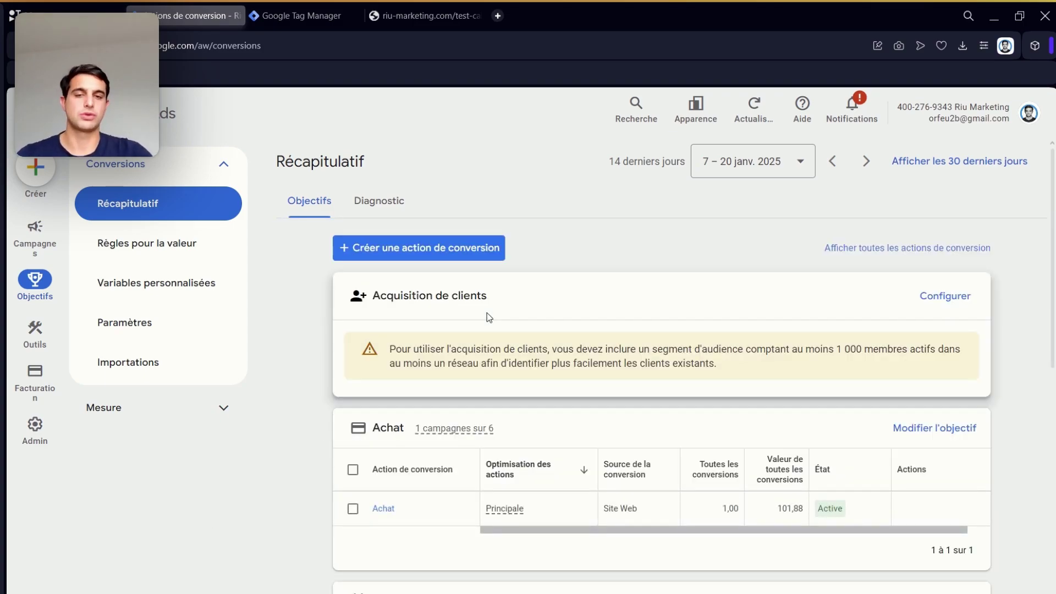
- Locate Website call tracking under Prospect par téléphone and open that goal's settings
scroll(487, 313, down, 4)
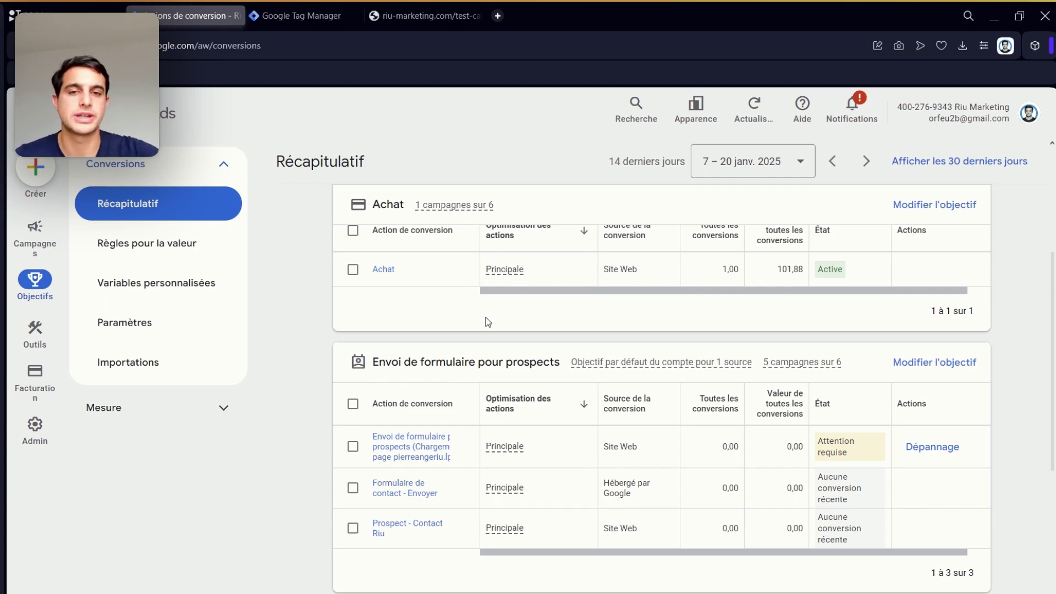
scroll(457, 439, down, 5)
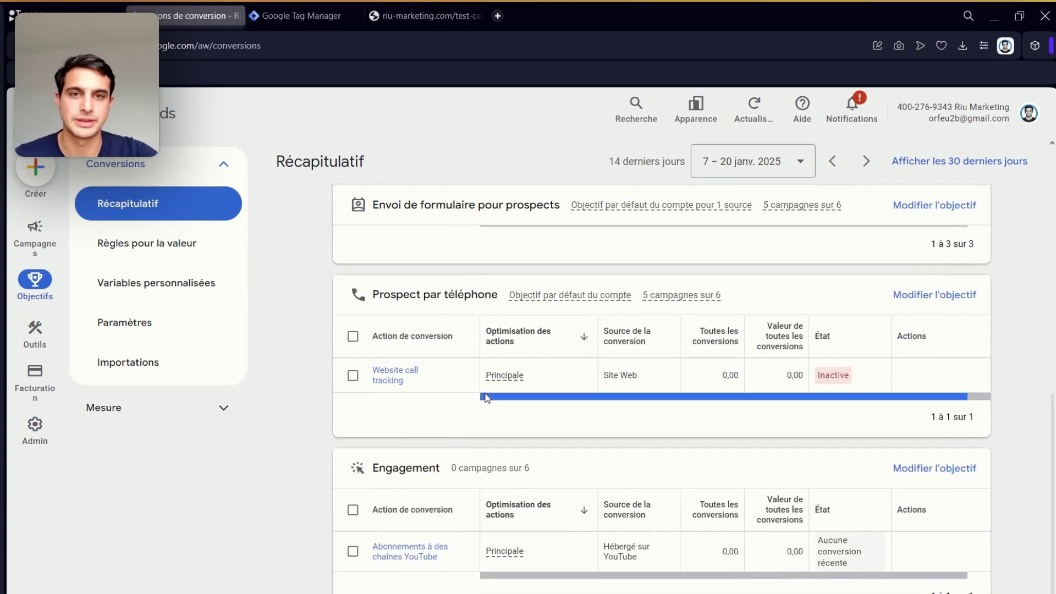
mouse_move(835, 381)
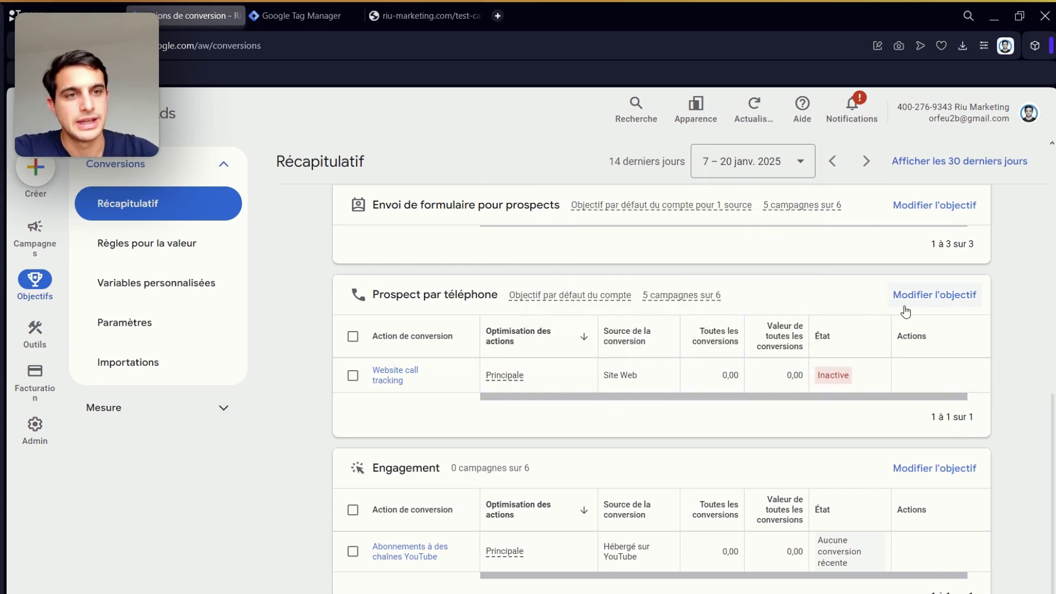
click(934, 296)
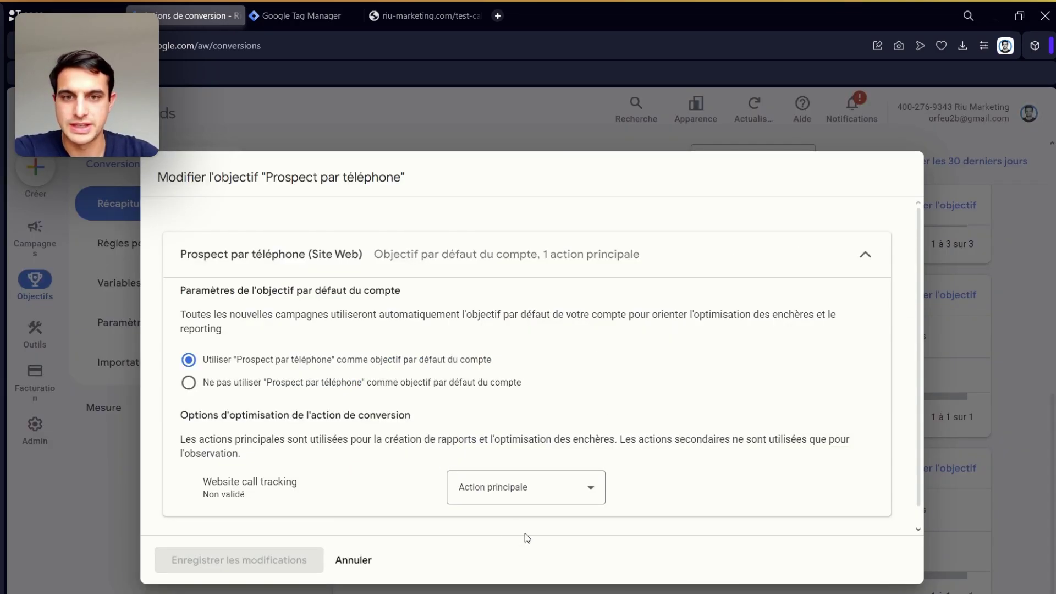